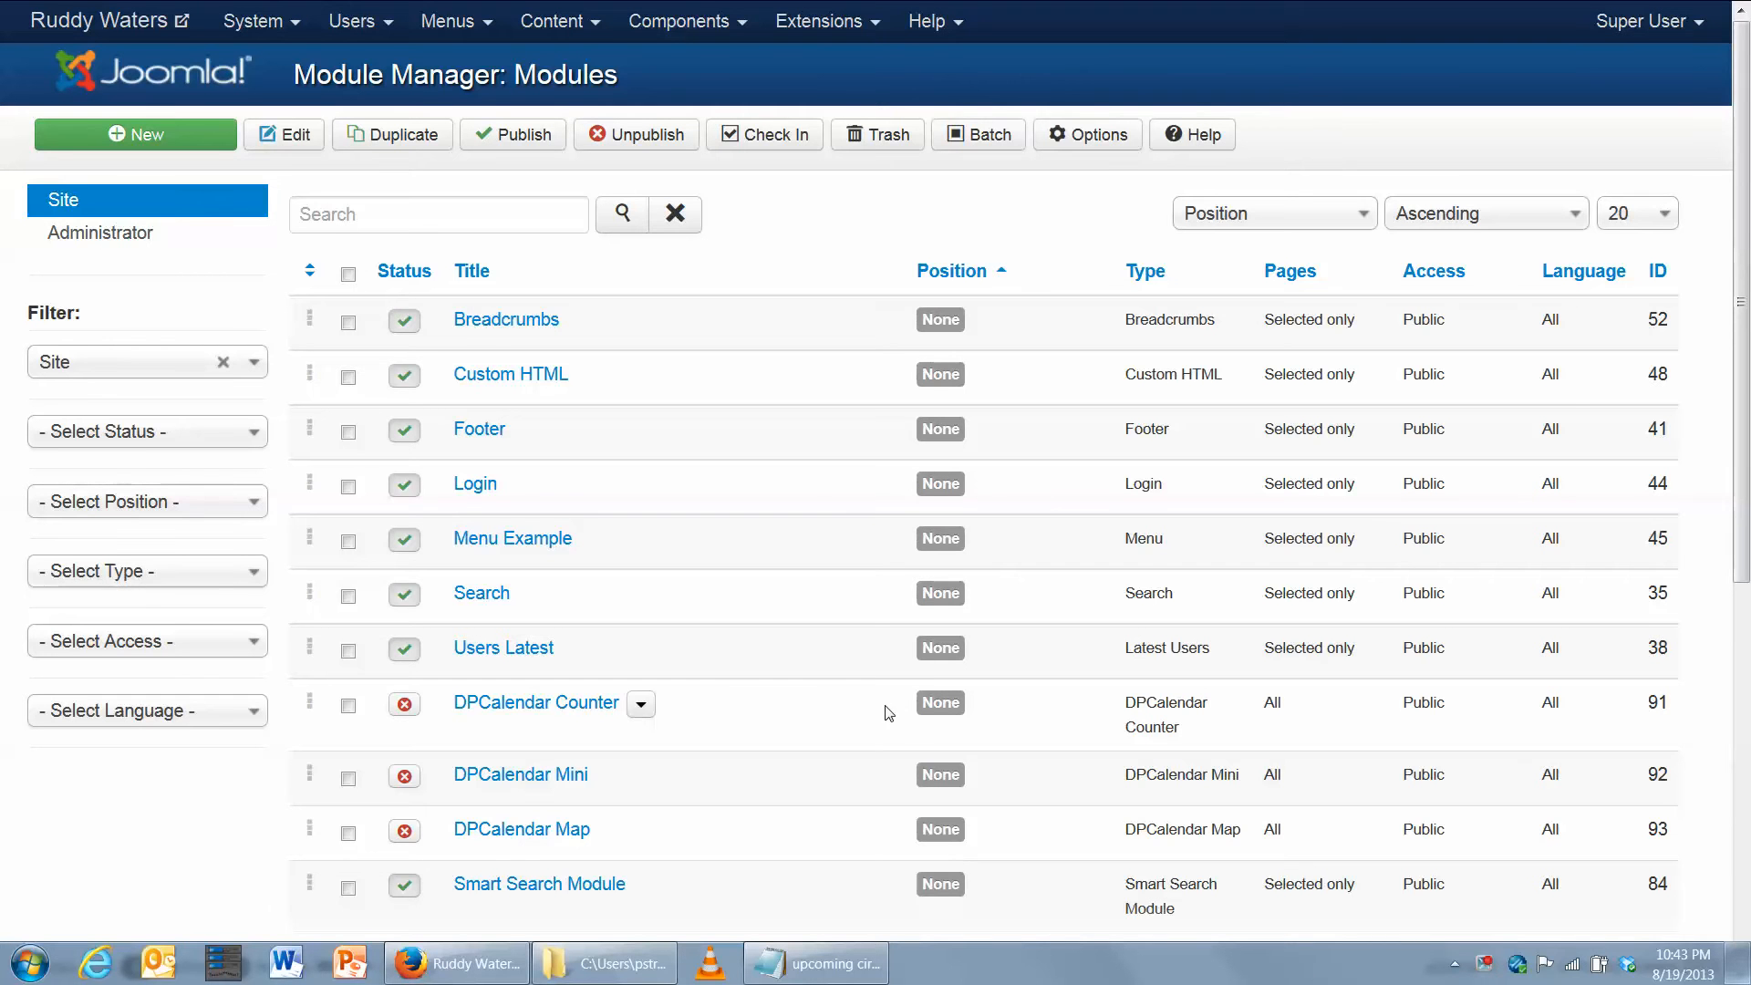
Open the DPCalendar Mini module, assign it to the Right [position-7] position and set its status to Published
mouse_move(805, 4)
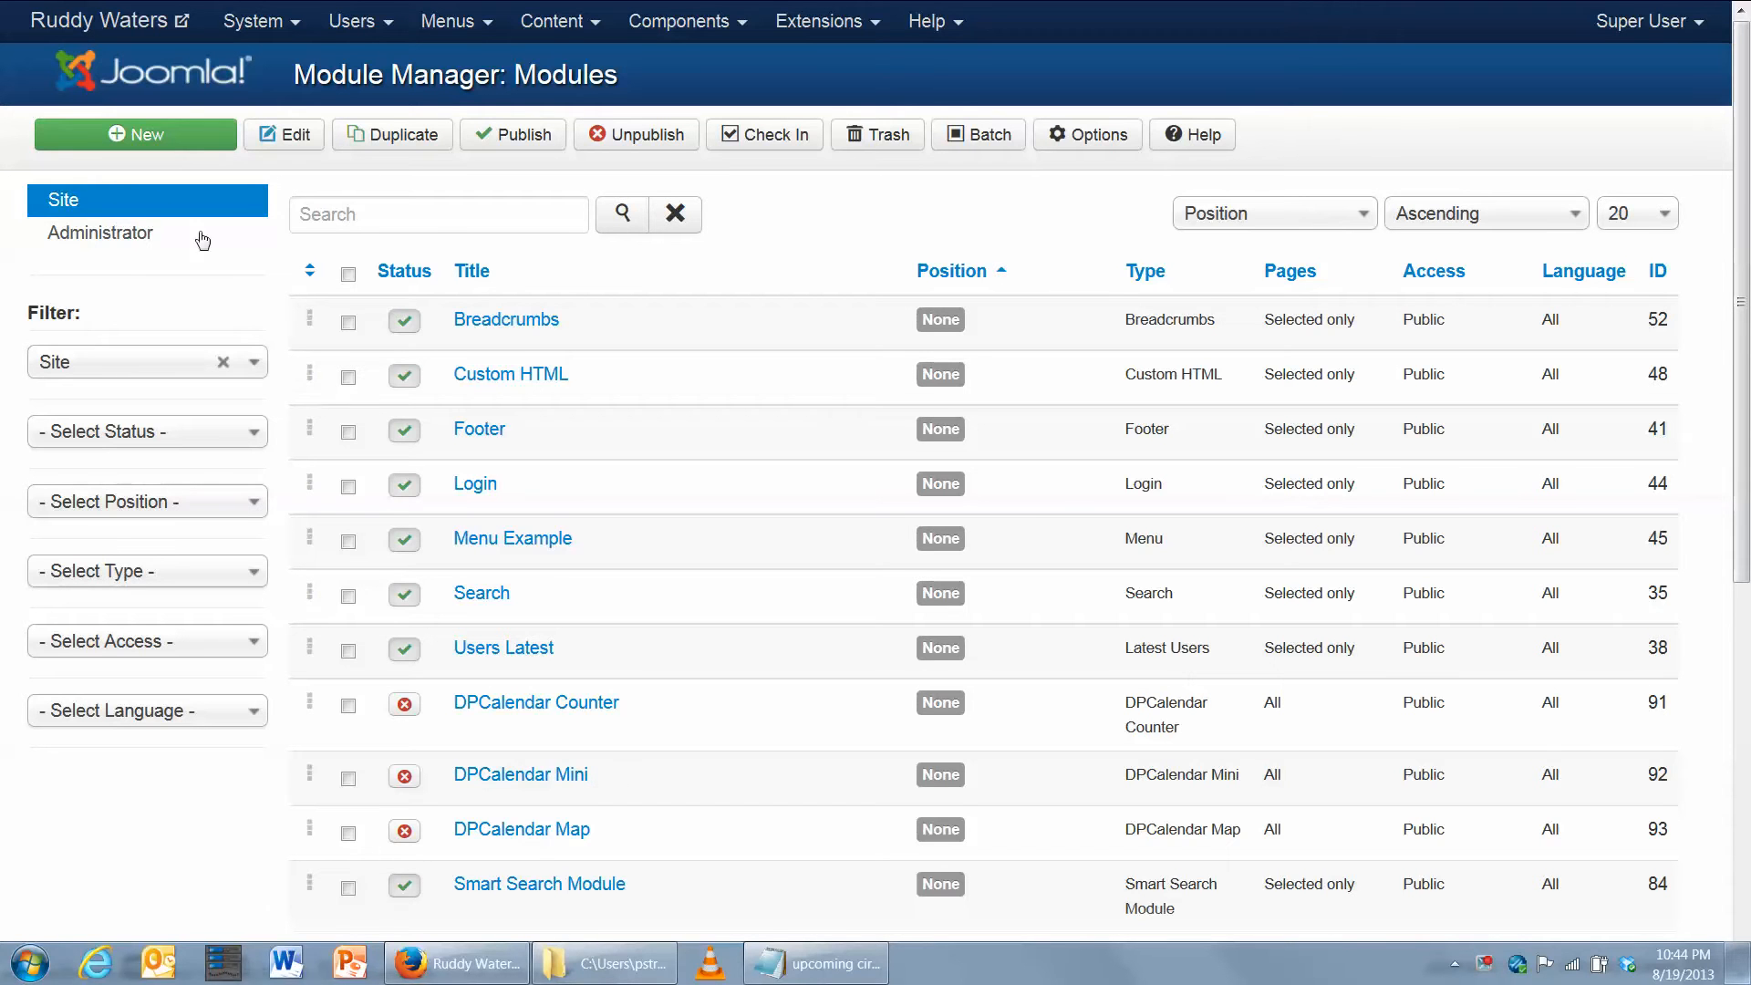
click(504, 776)
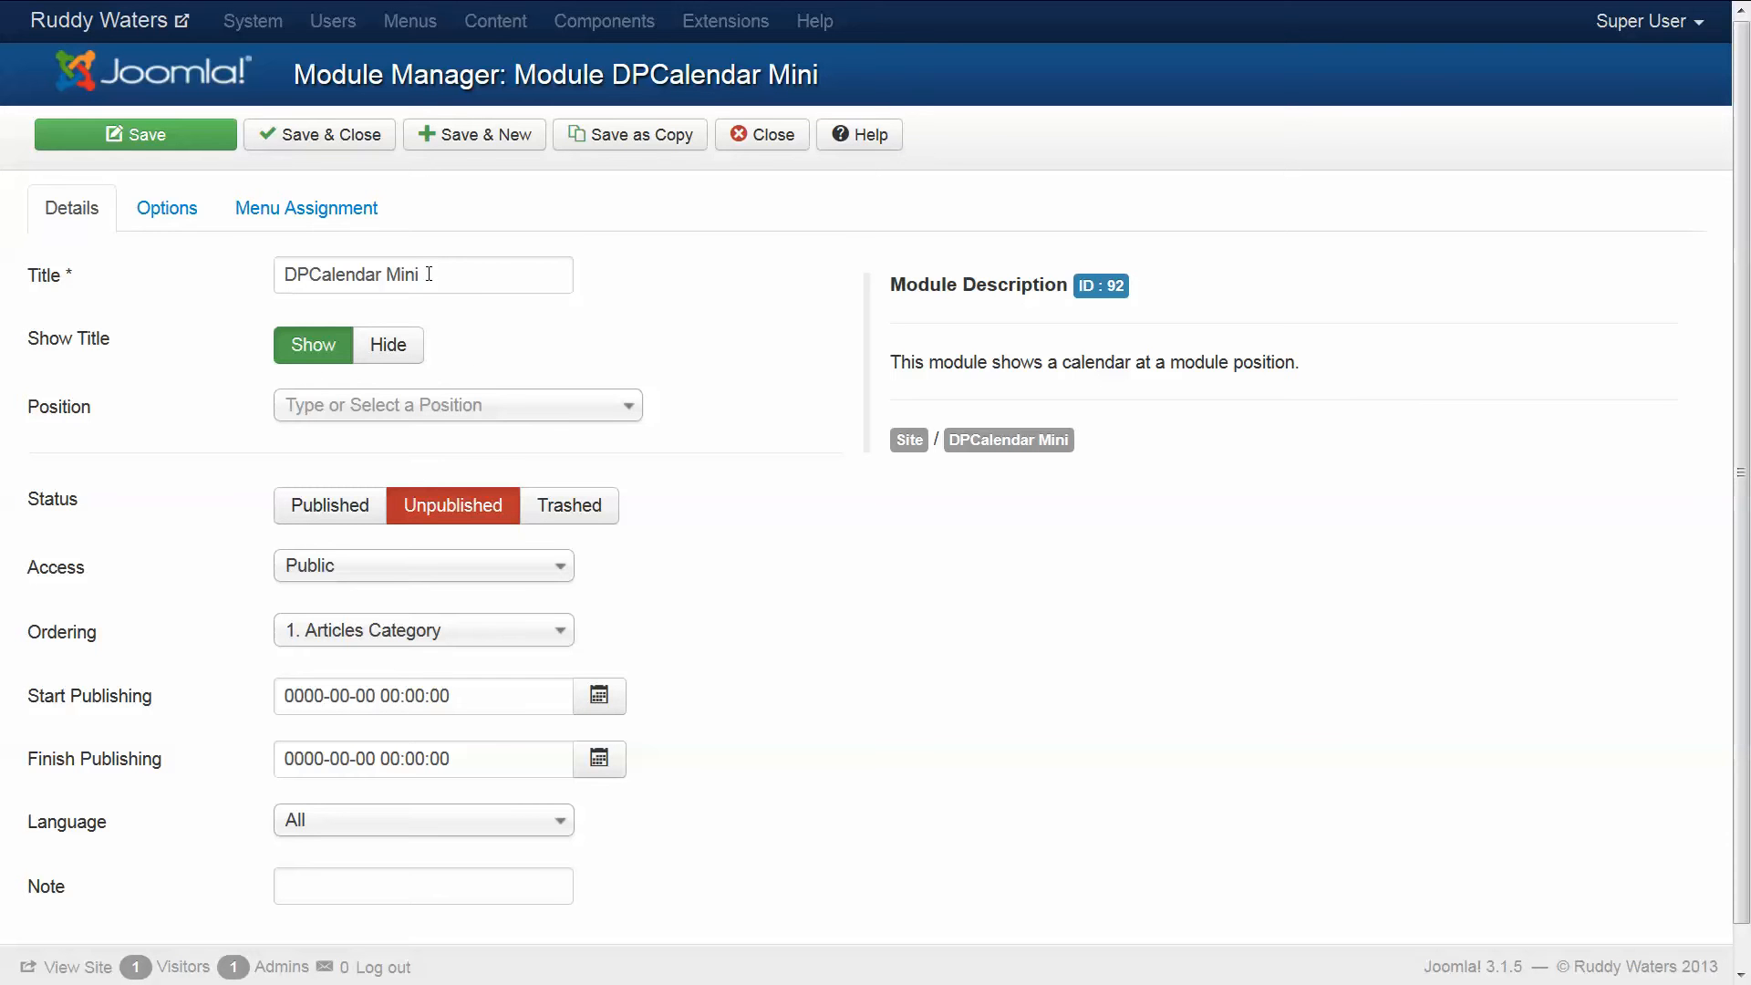
click(548, 407)
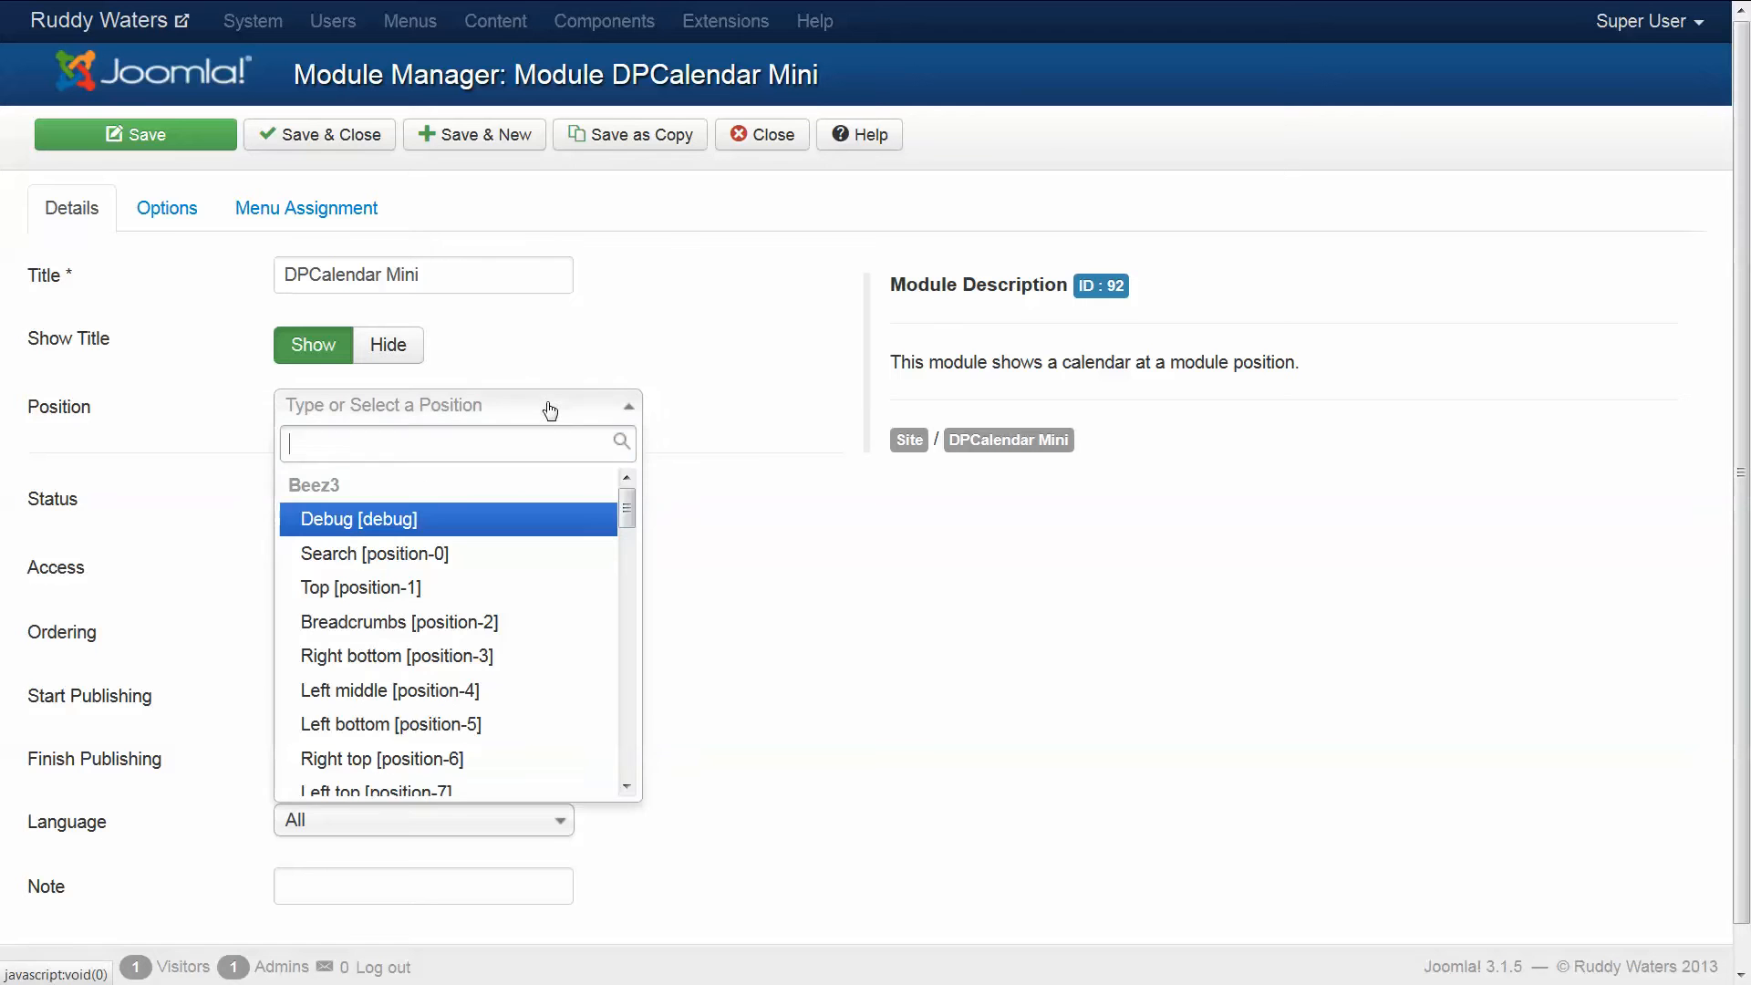
scroll(638, 534, down, 2)
drag(638, 533, 659, 639)
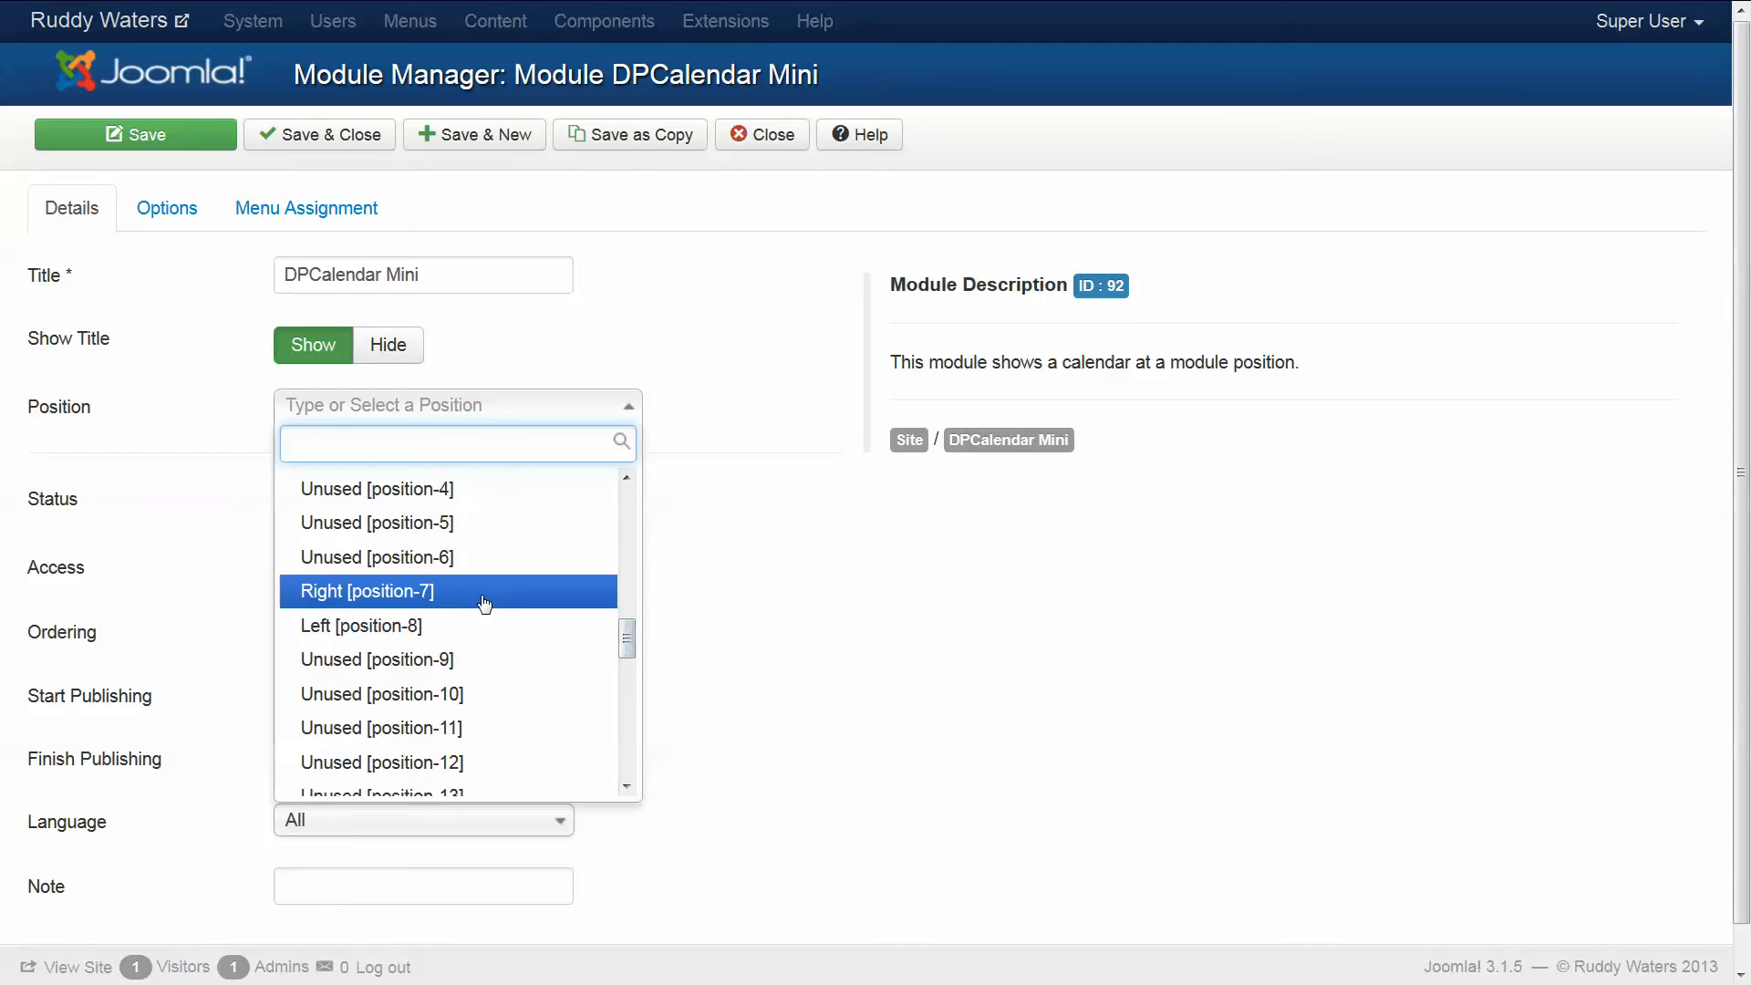
click(444, 588)
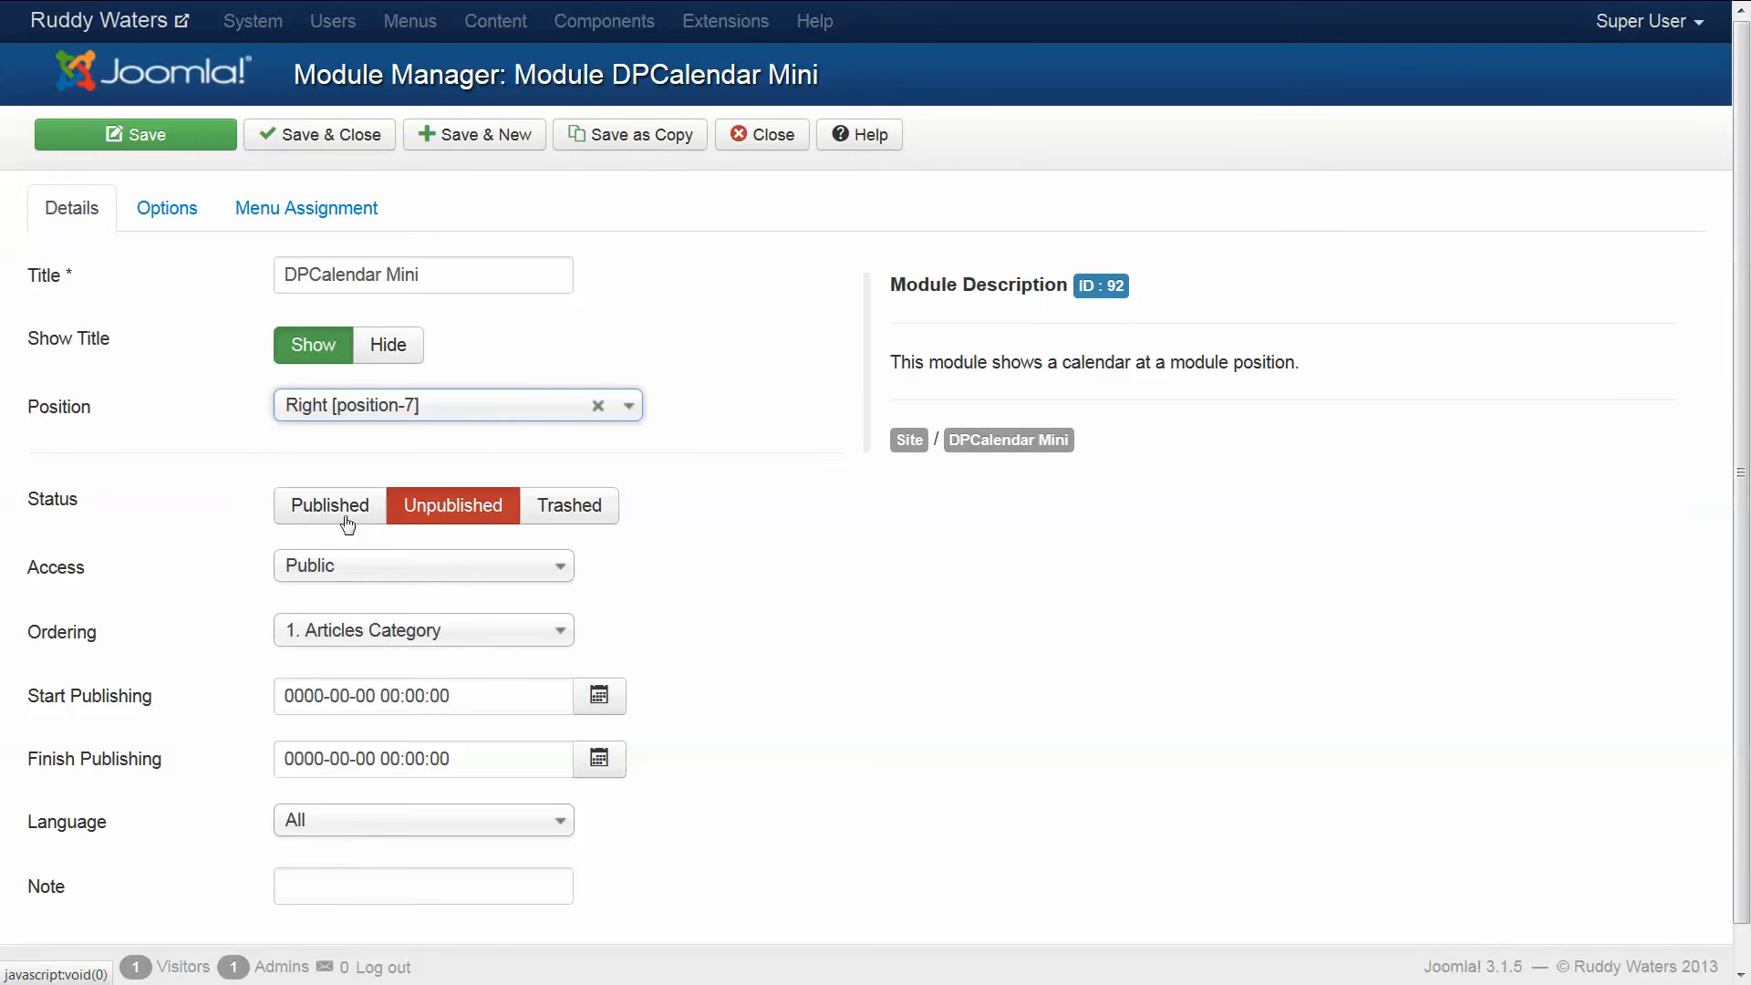
click(315, 506)
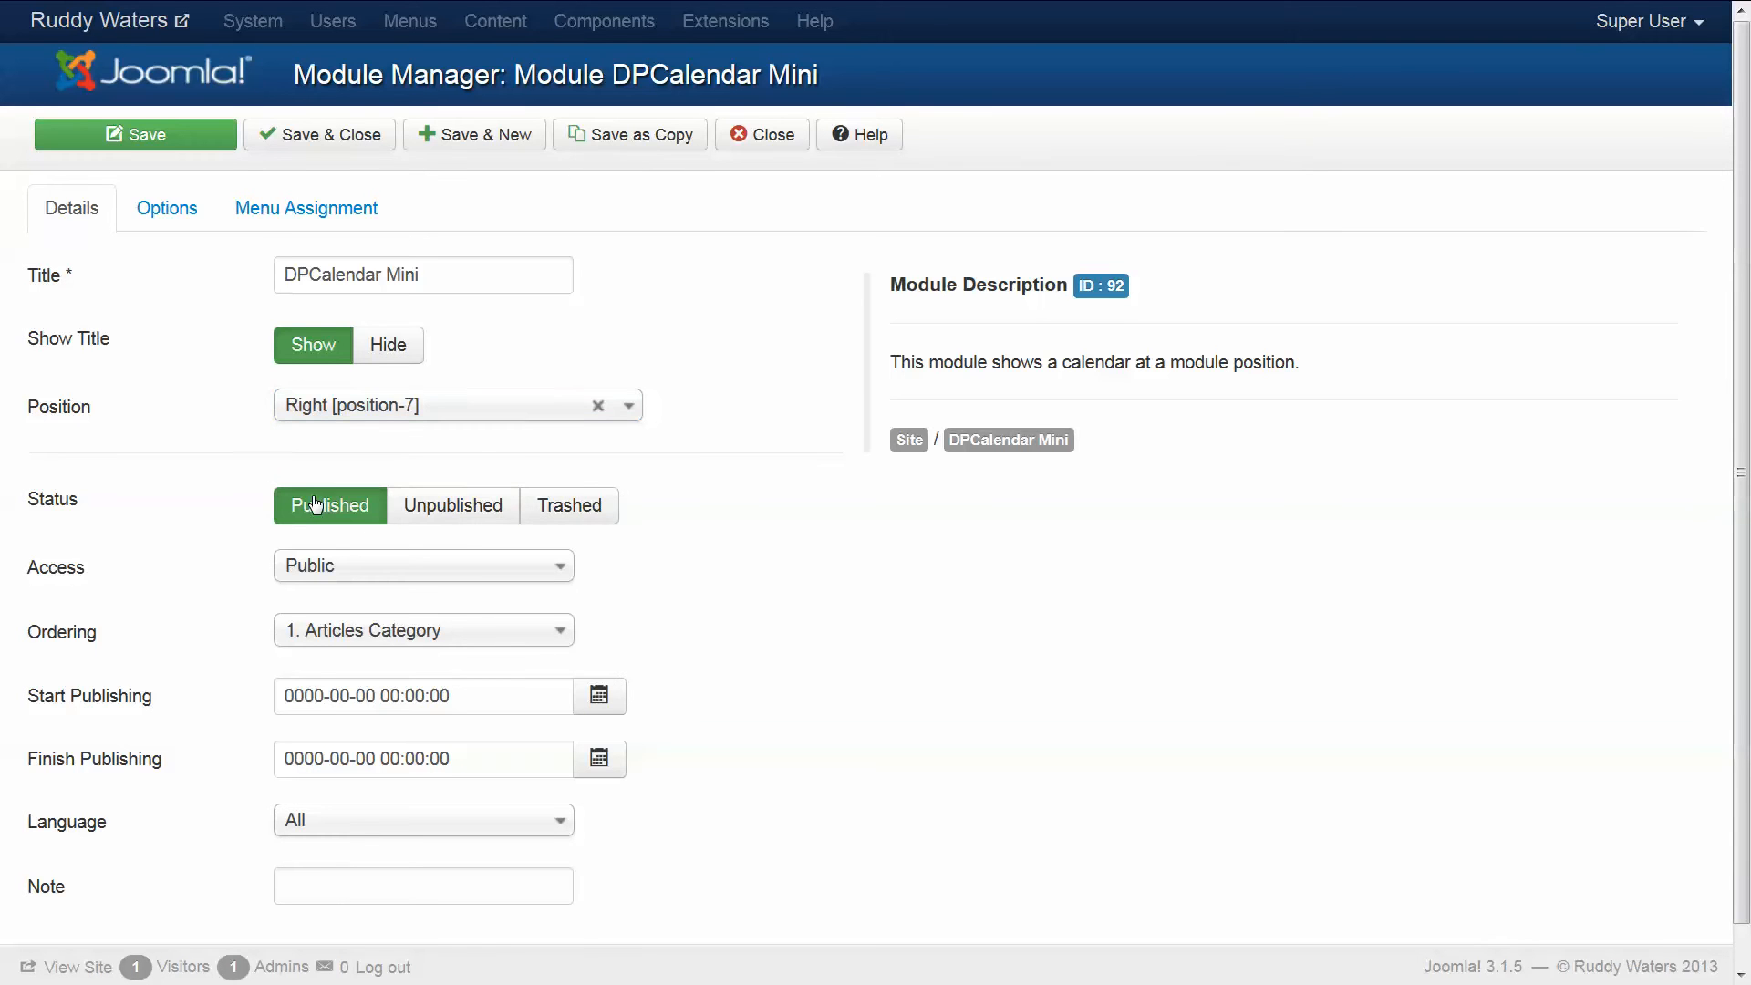
mouse_move(1746, 584)
mouse_down()
mouse_move(1746, 625)
mouse_move(1746, 592)
mouse_up()
In the module's basic options, replace the selected Calendar with Company Calendar and US Holidays
click(161, 212)
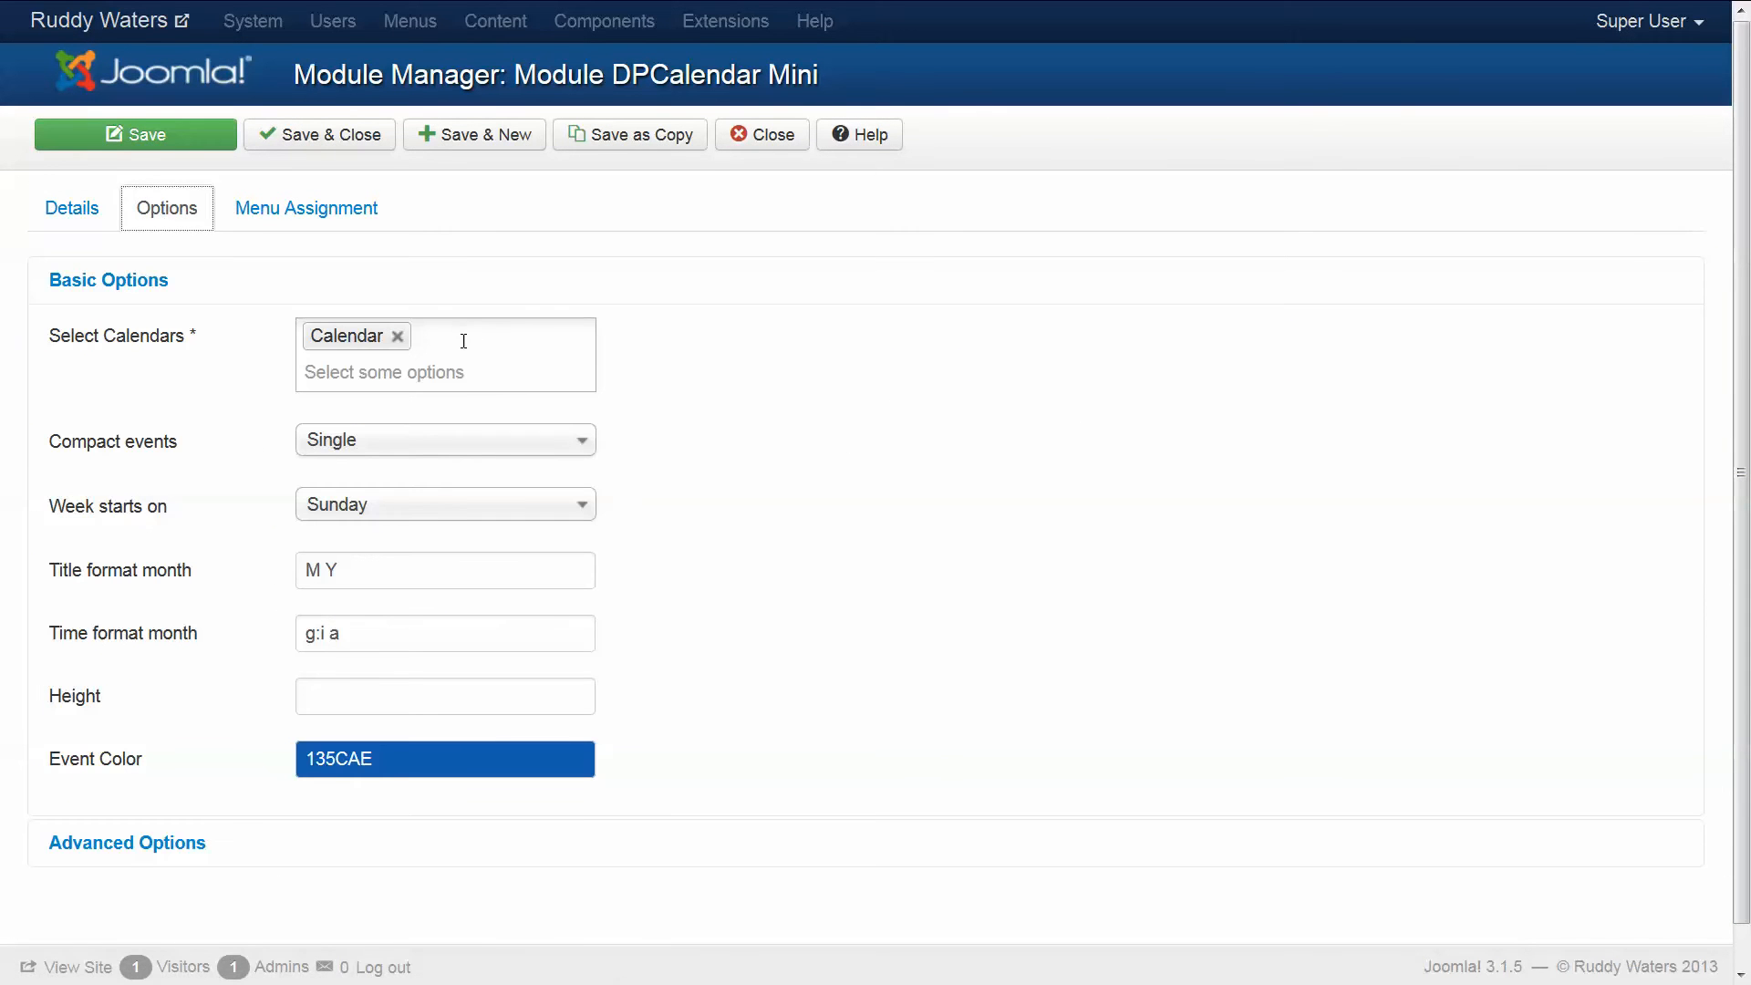
click(399, 337)
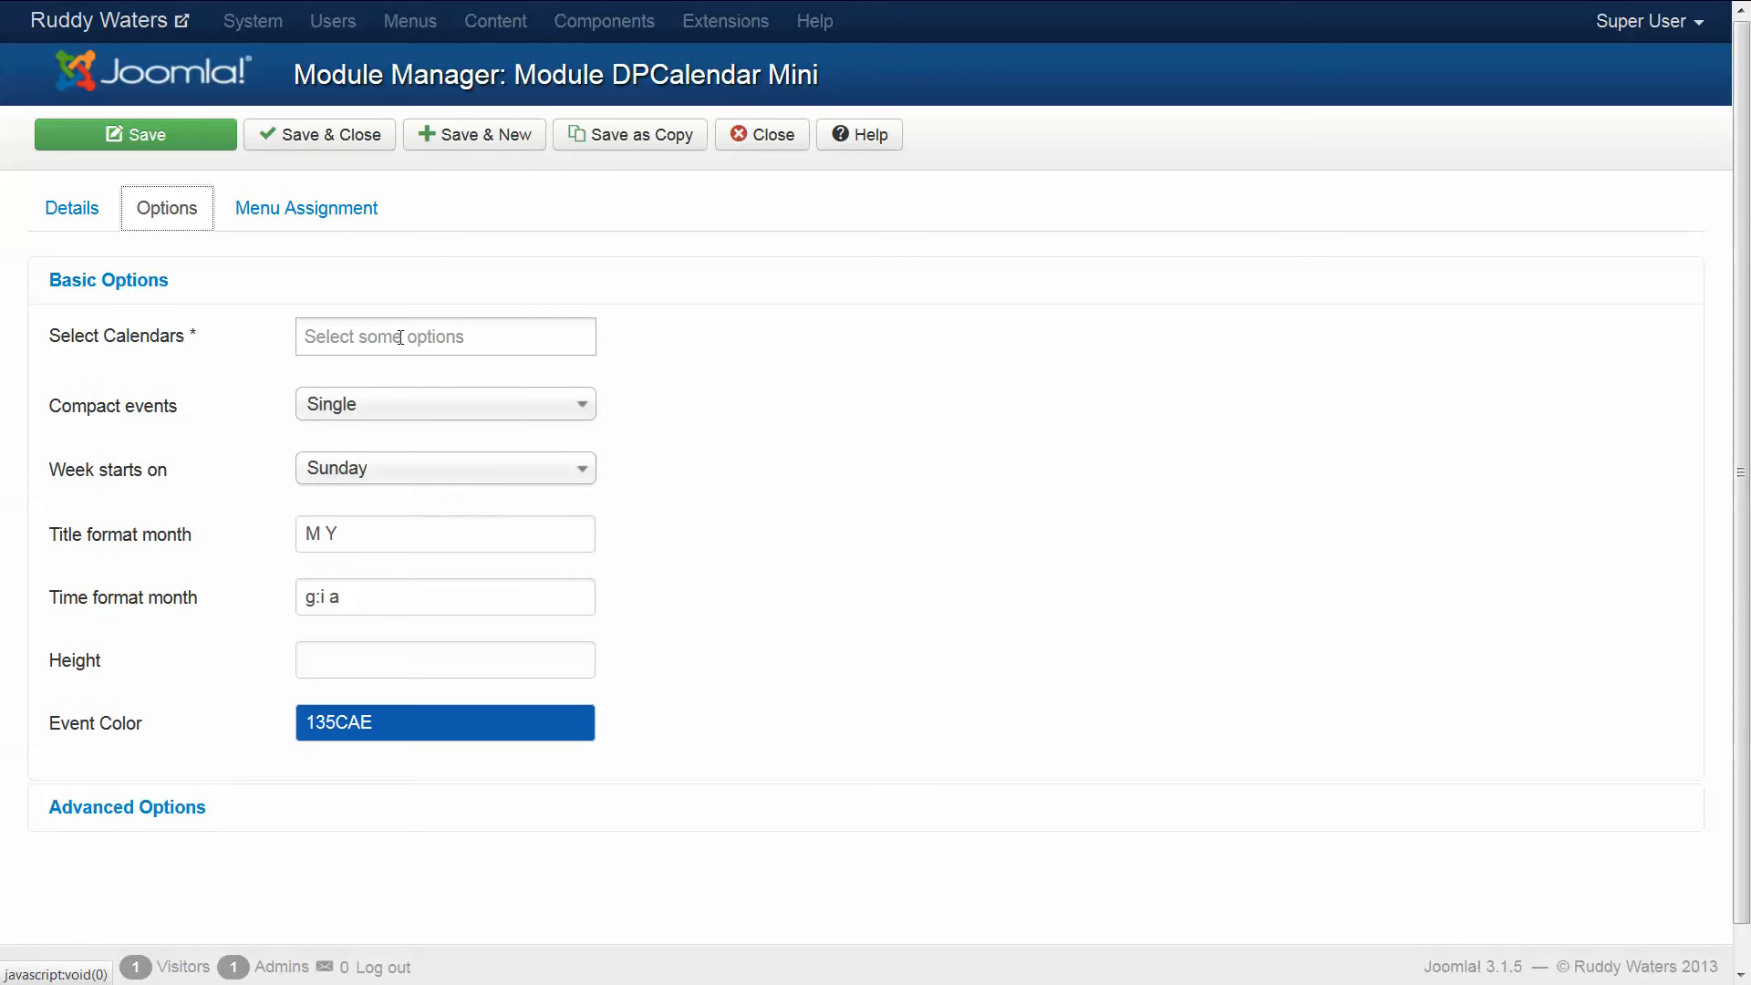
click(494, 329)
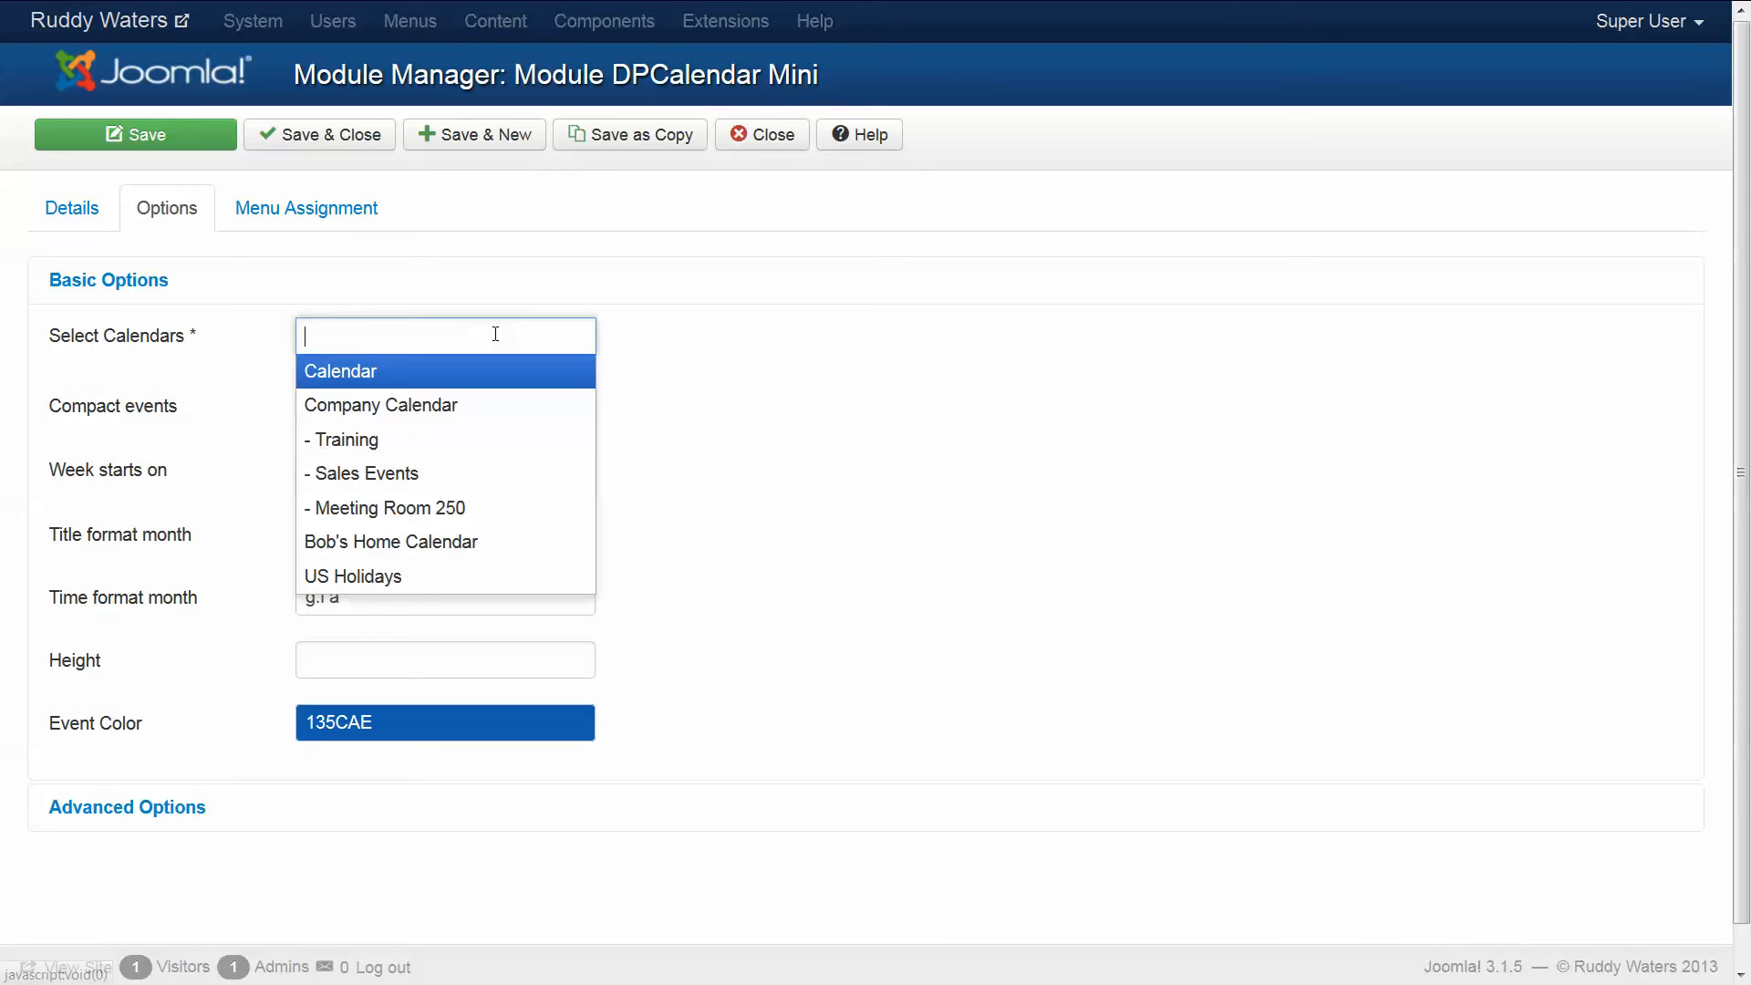
click(441, 404)
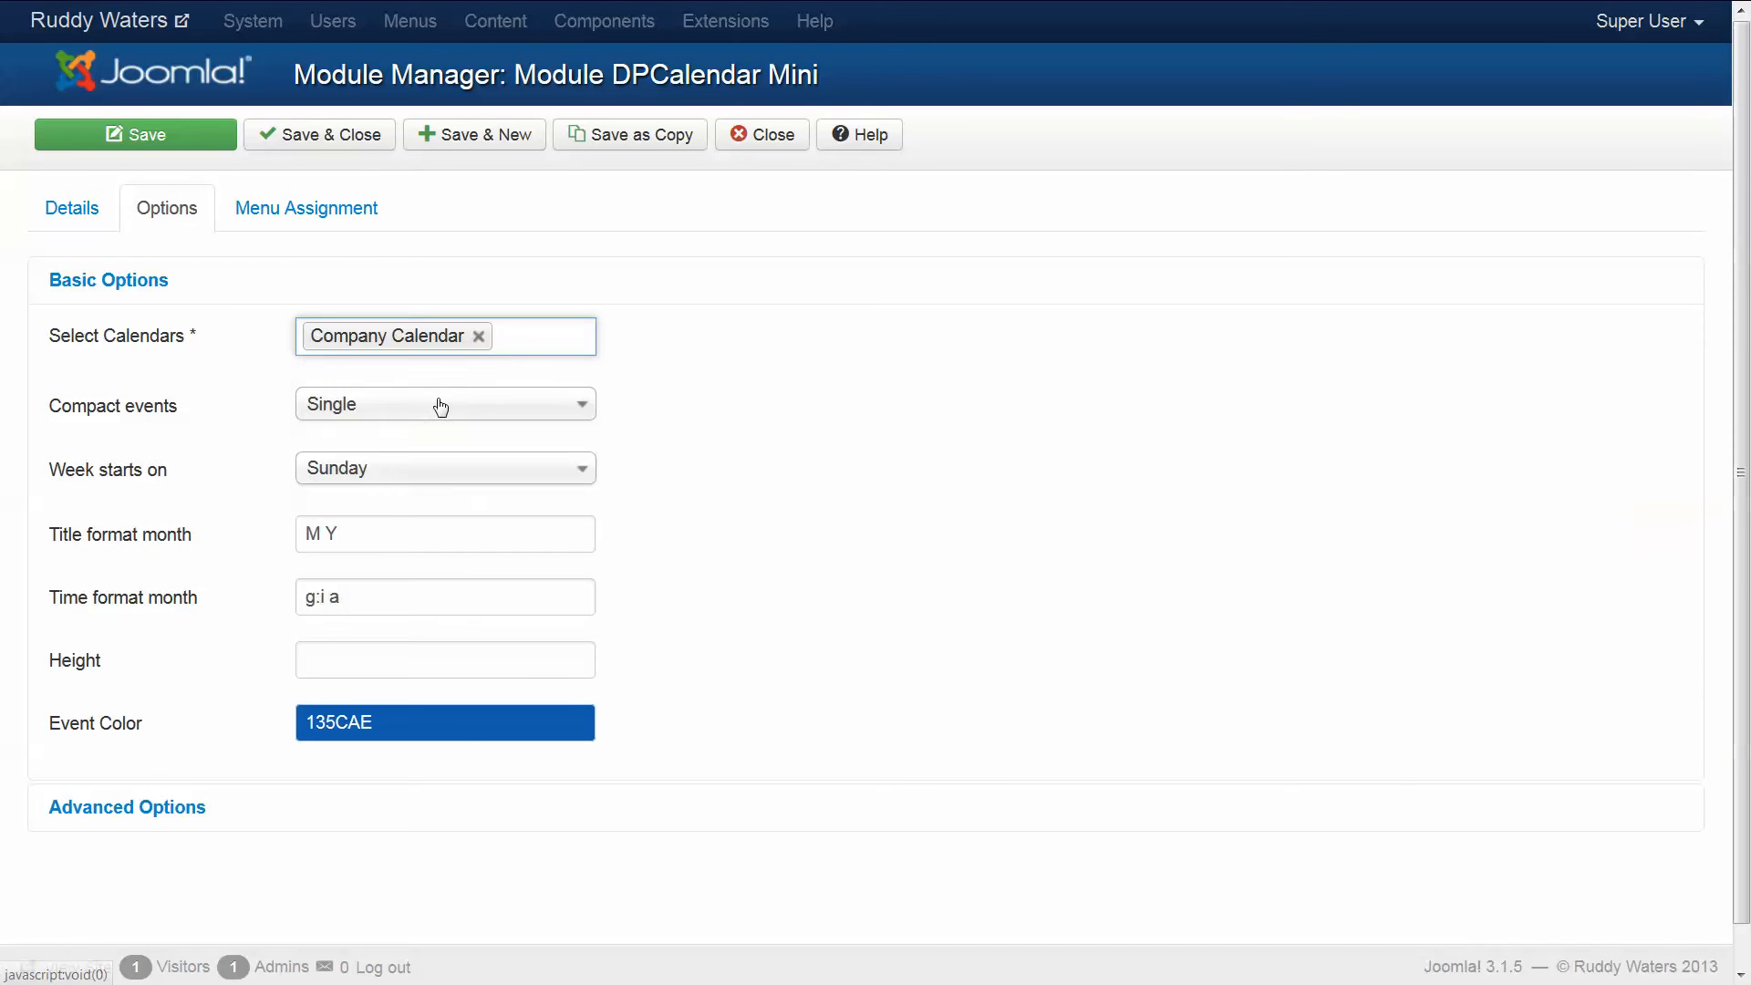
click(533, 336)
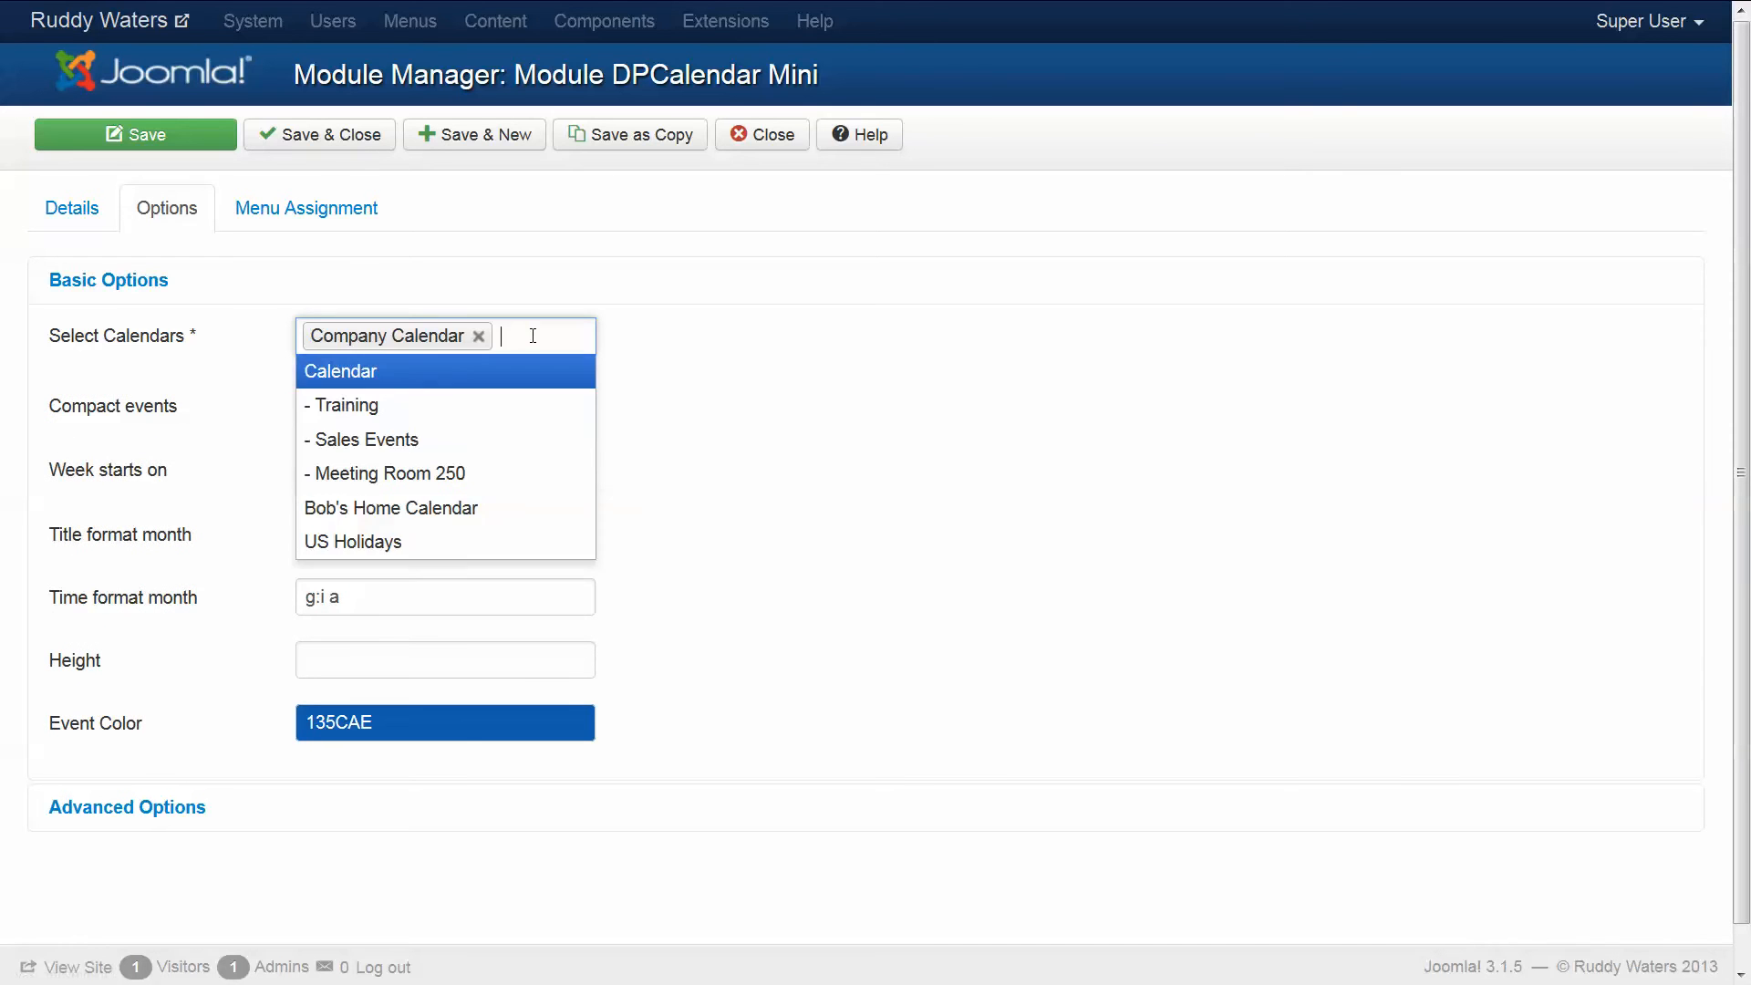
click(392, 542)
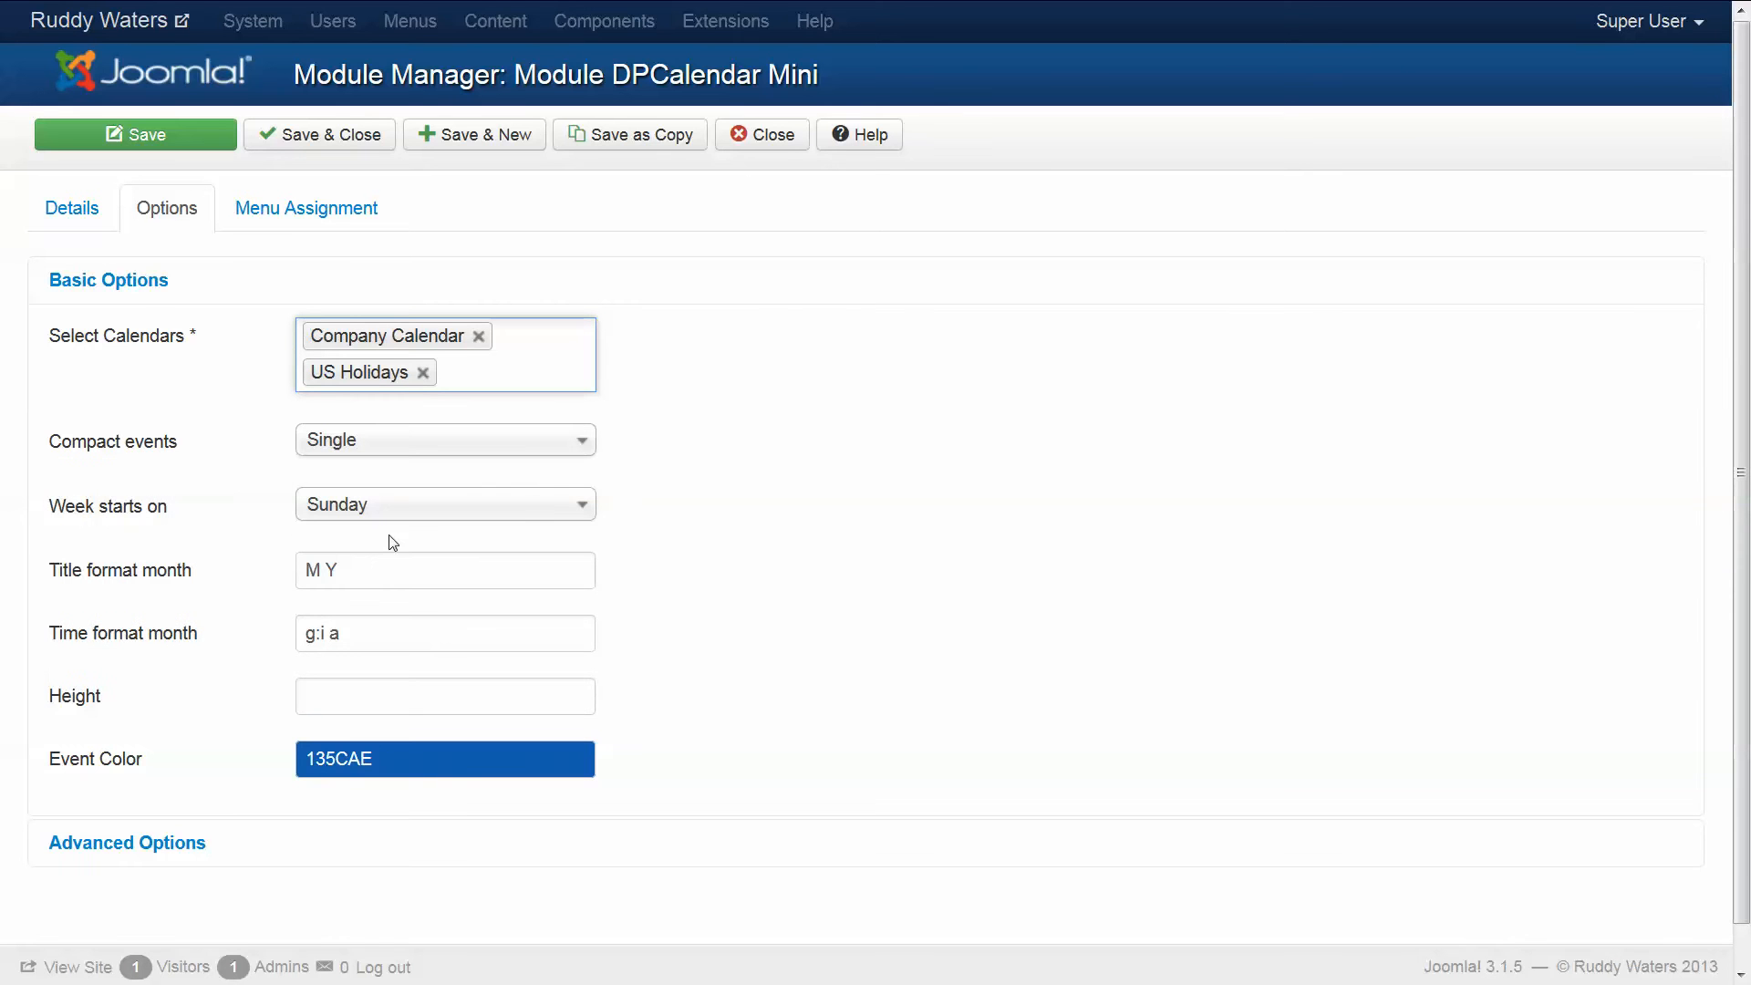
Review the available choices for compact events and the week's starting day
click(332, 447)
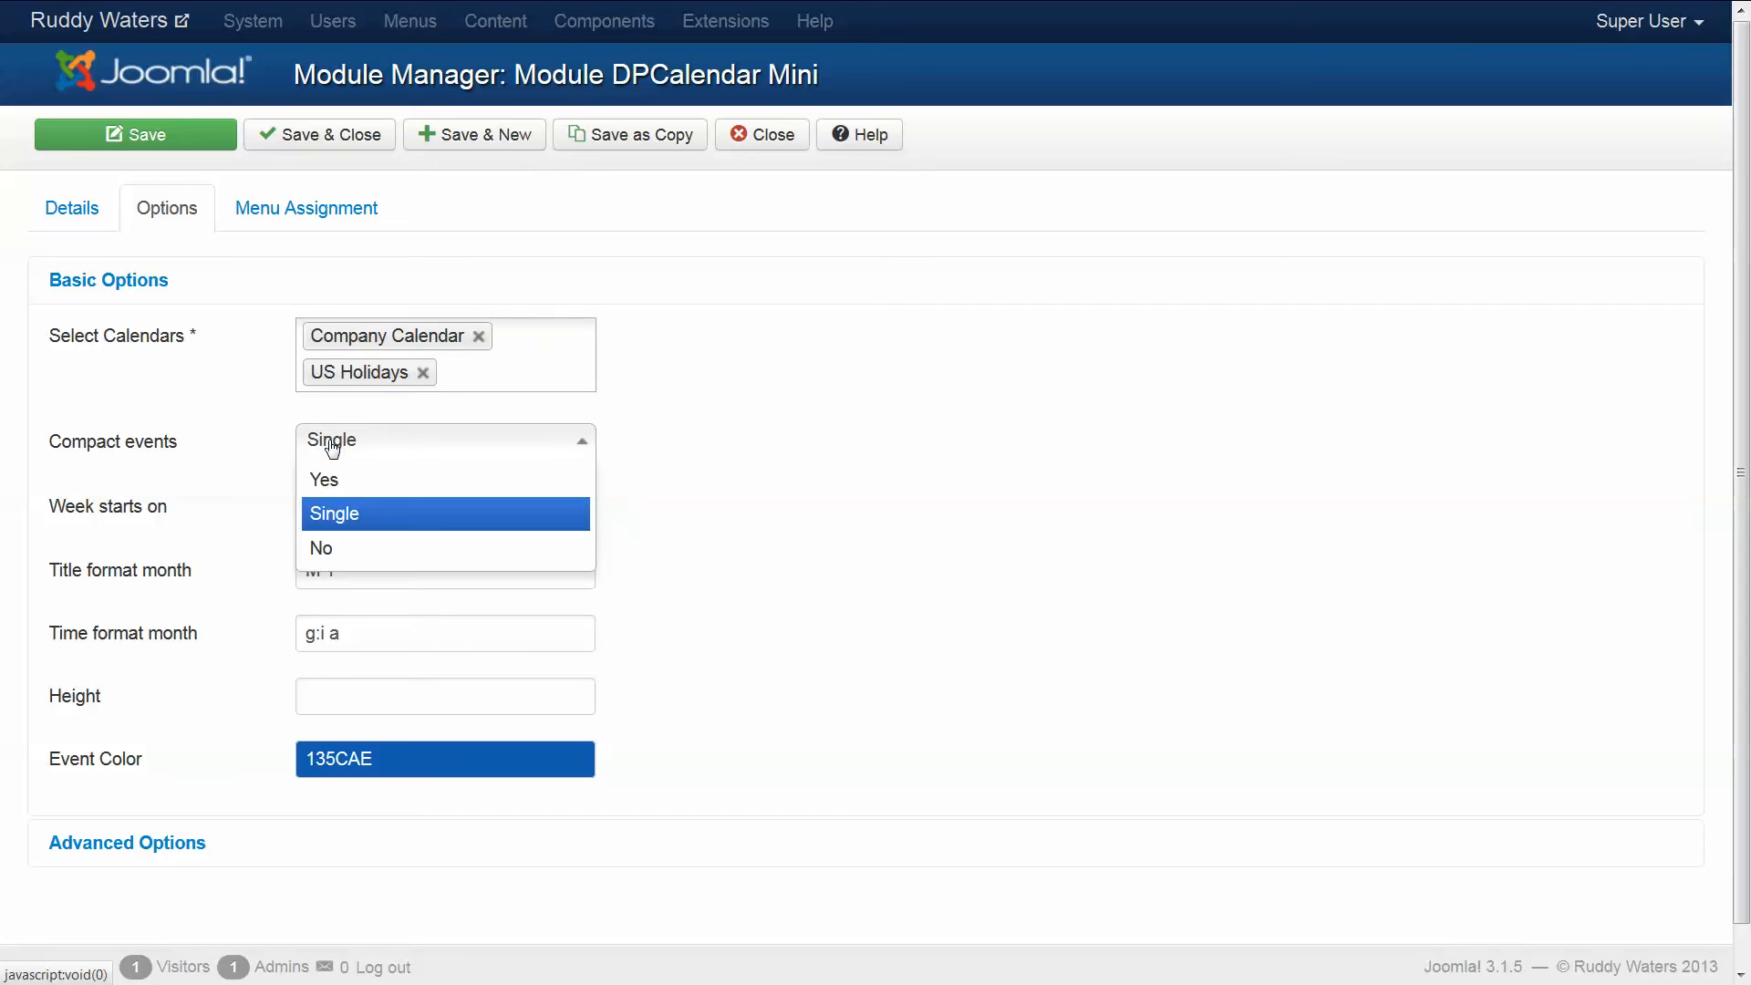
click(333, 447)
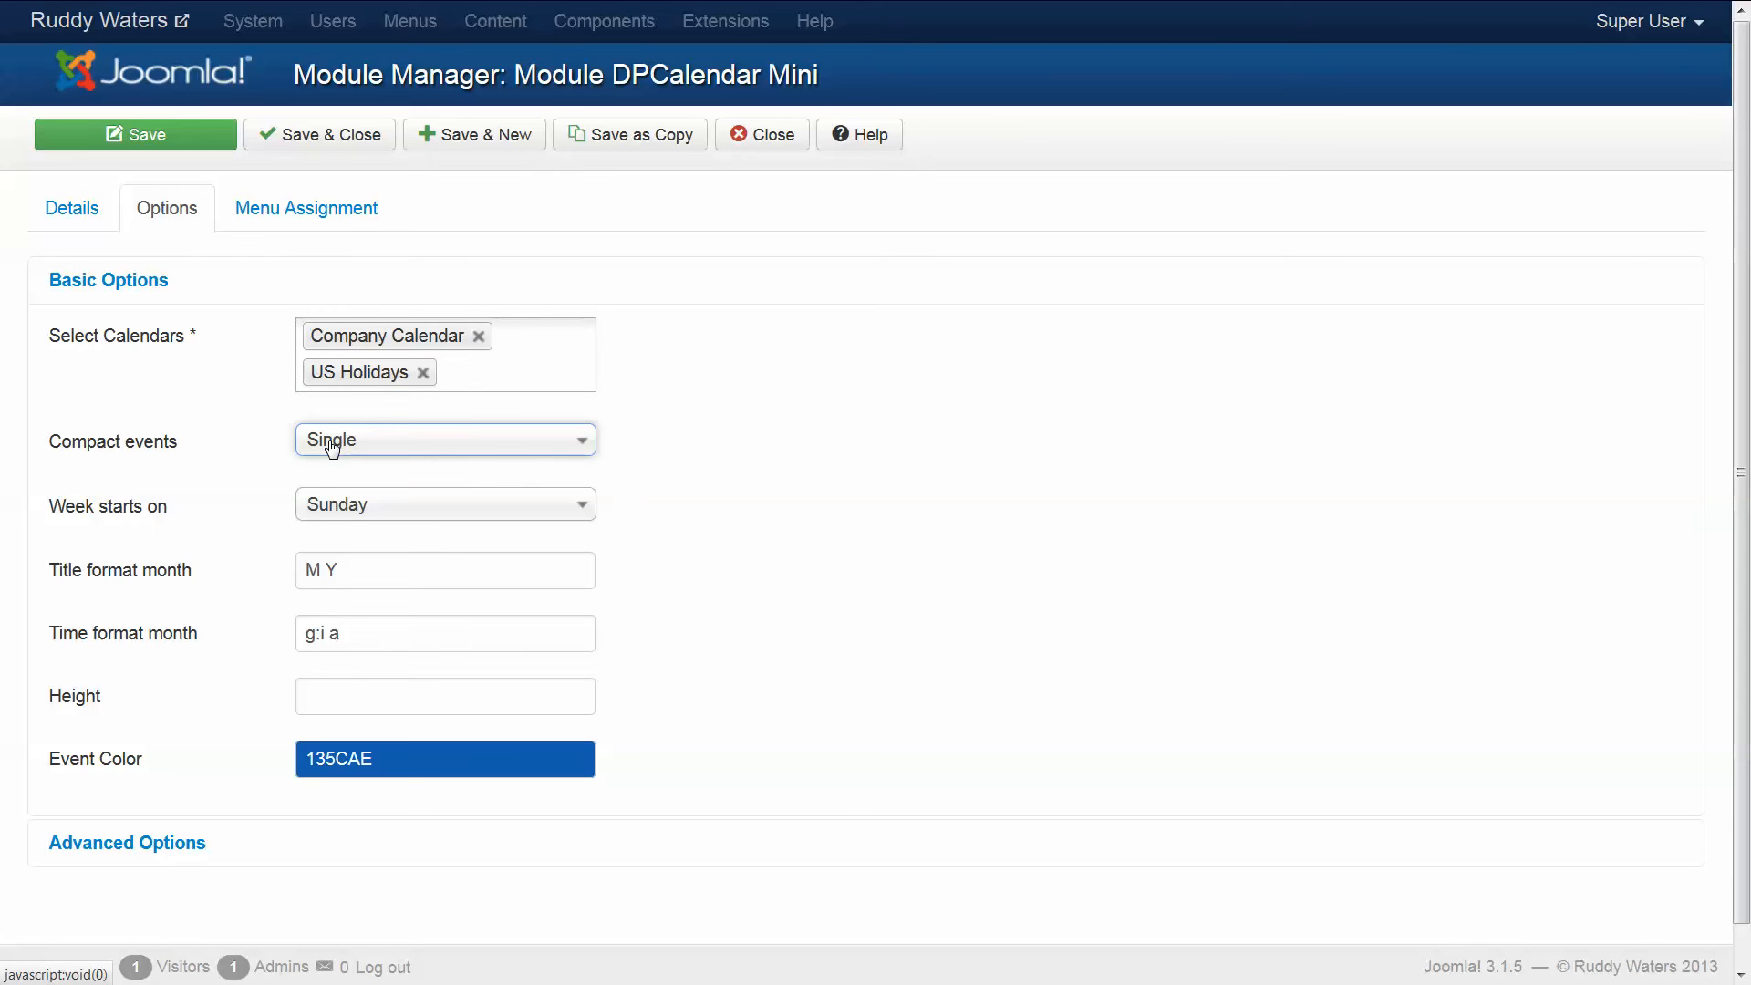
click(344, 511)
click(344, 510)
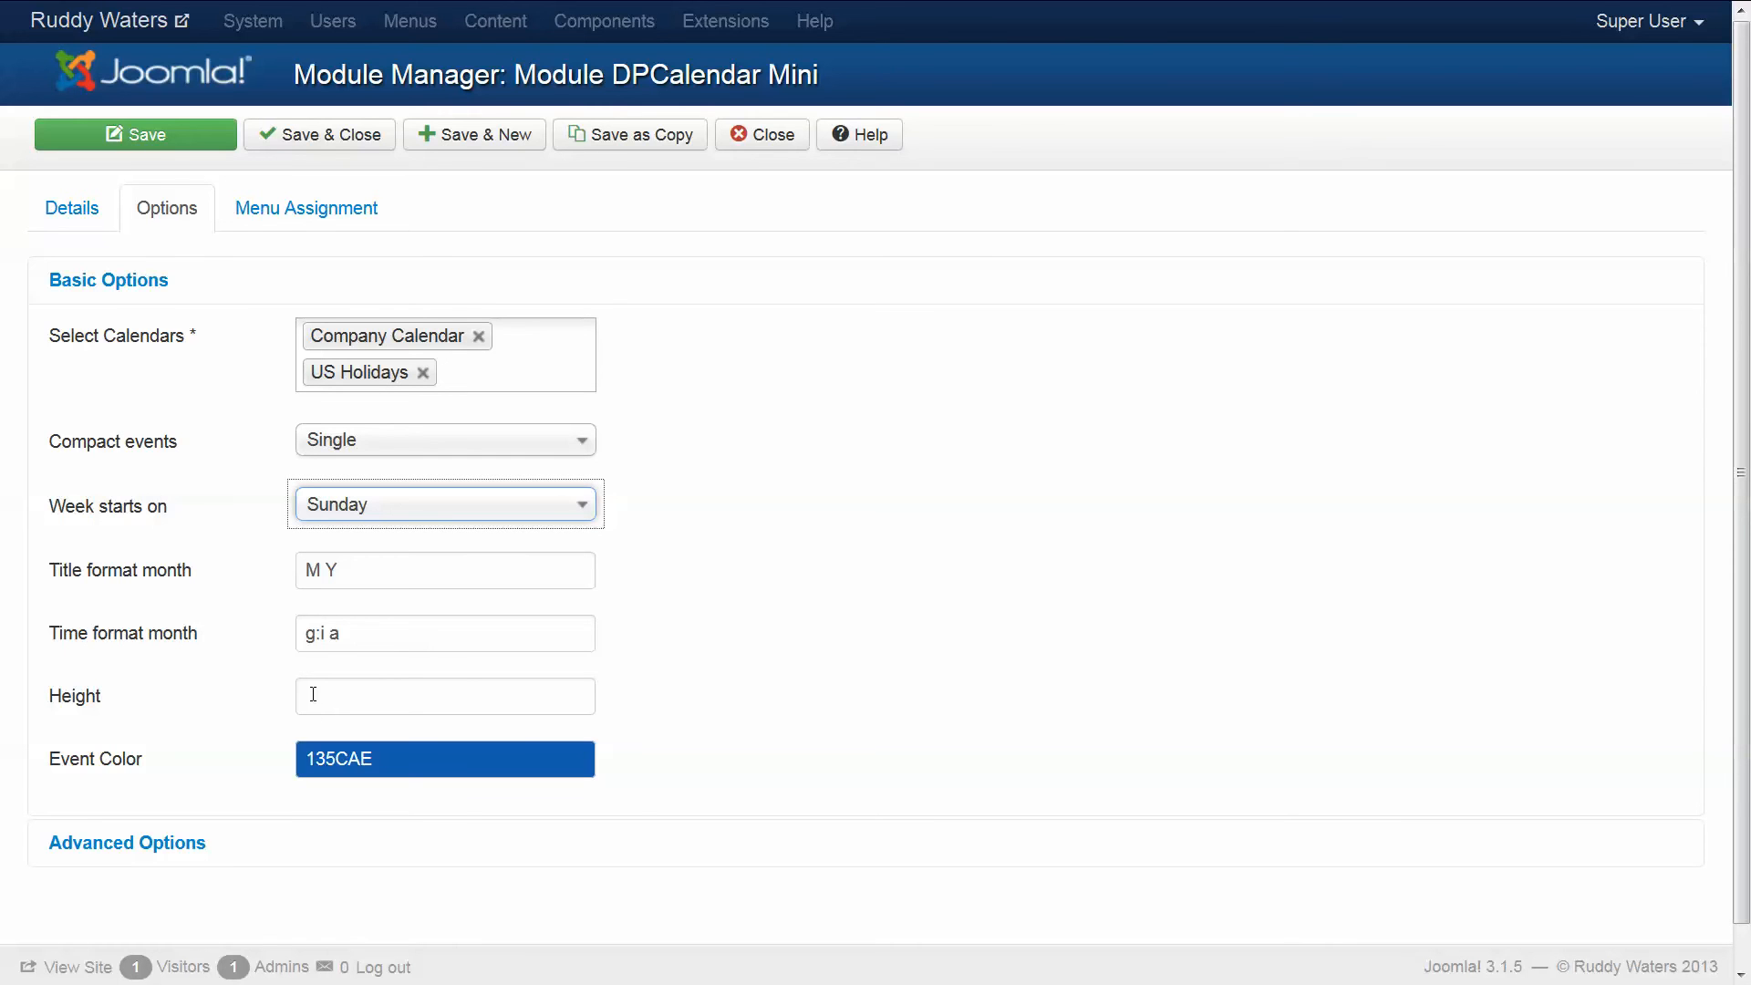
Set the module's event color to the blue shade 1557AE using the color picker
click(406, 759)
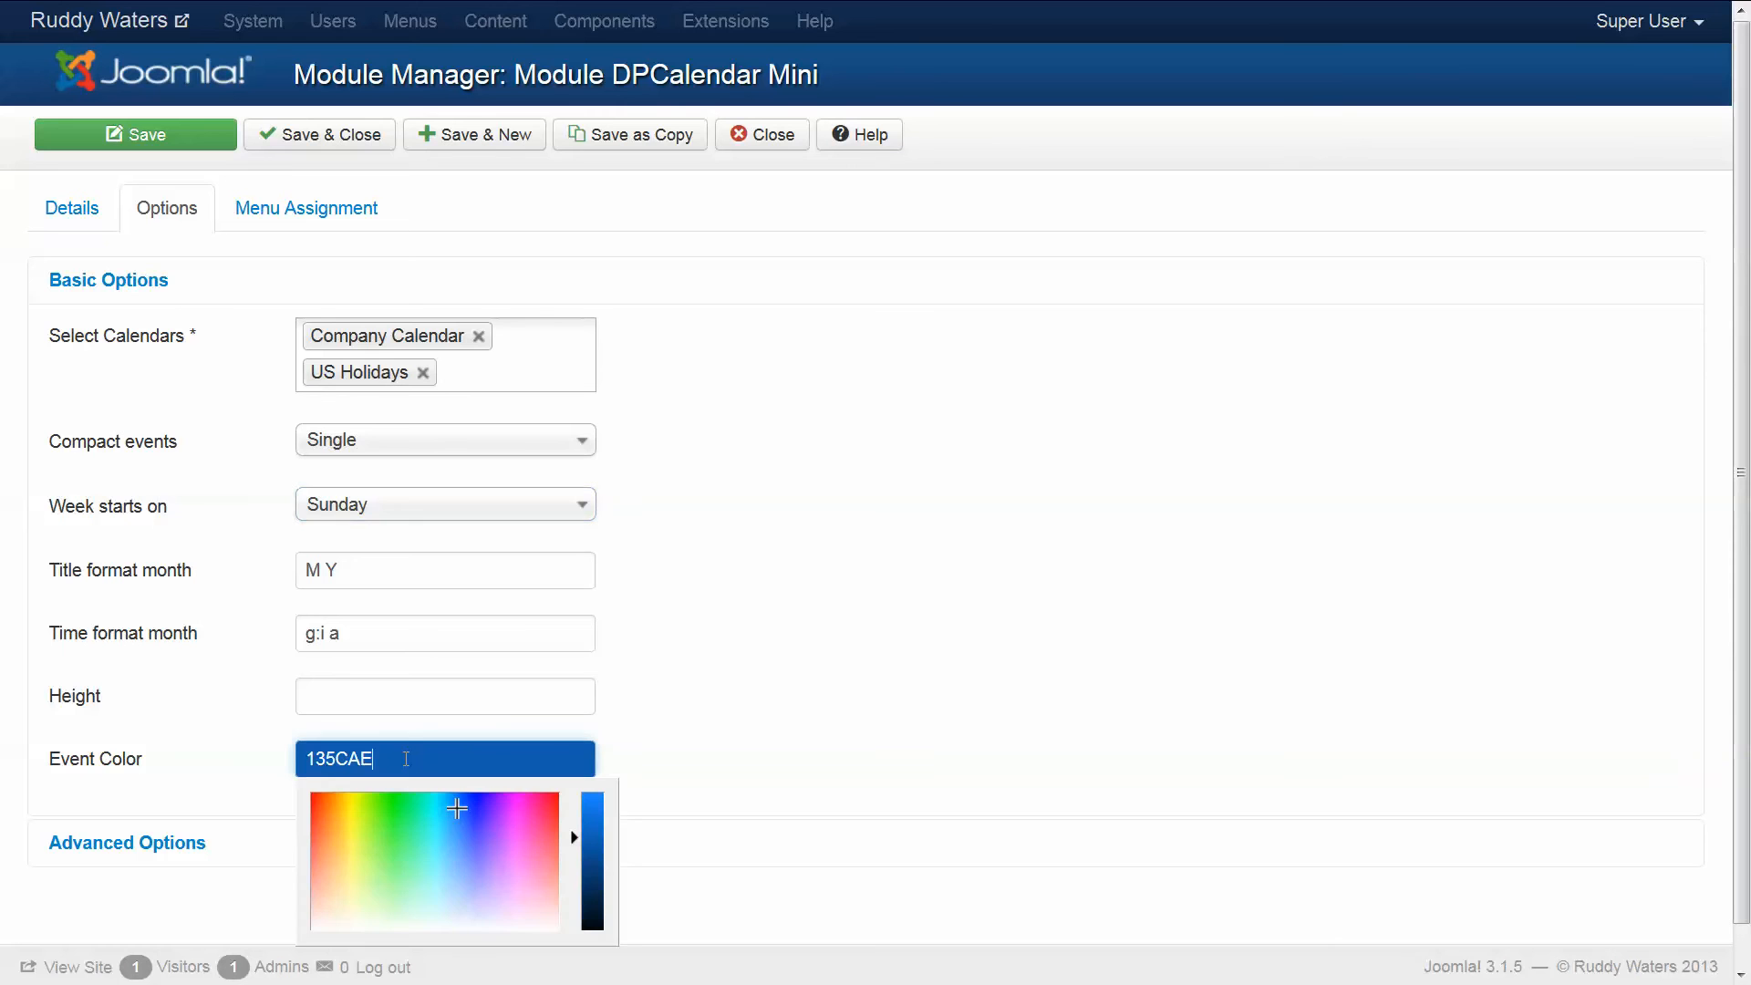
click(459, 810)
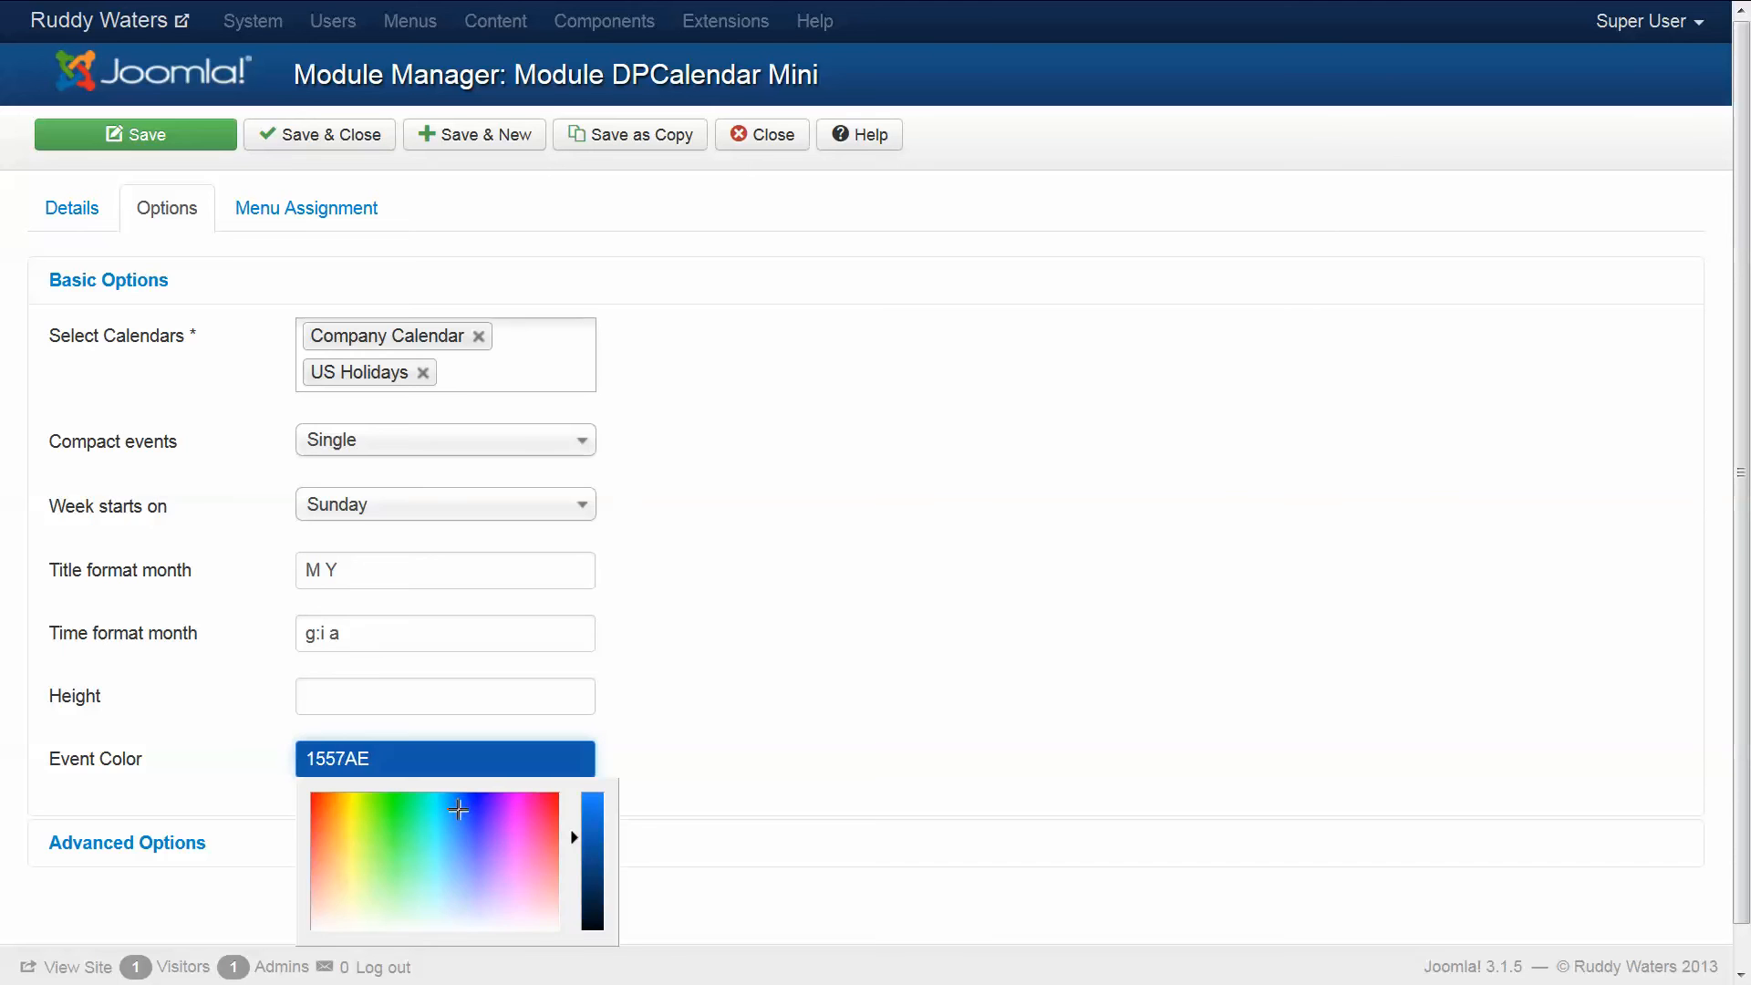
click(195, 801)
Review the module's advanced options and the page choices for its menu assignment
click(188, 846)
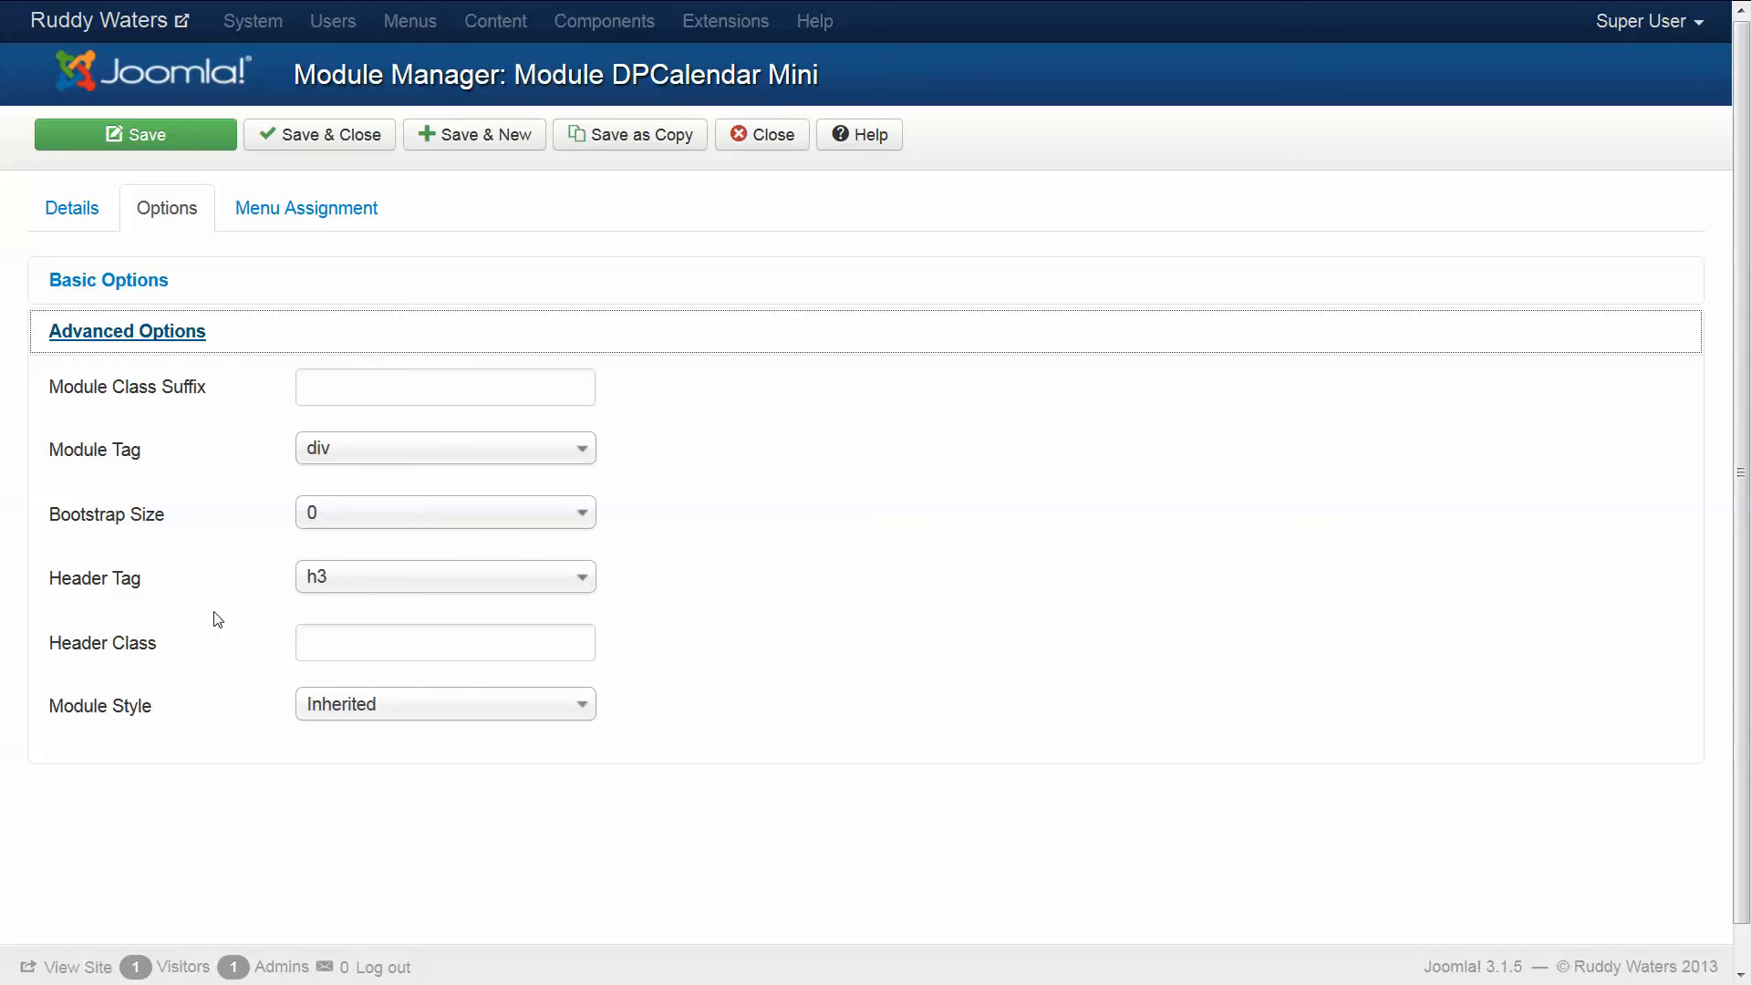
click(147, 334)
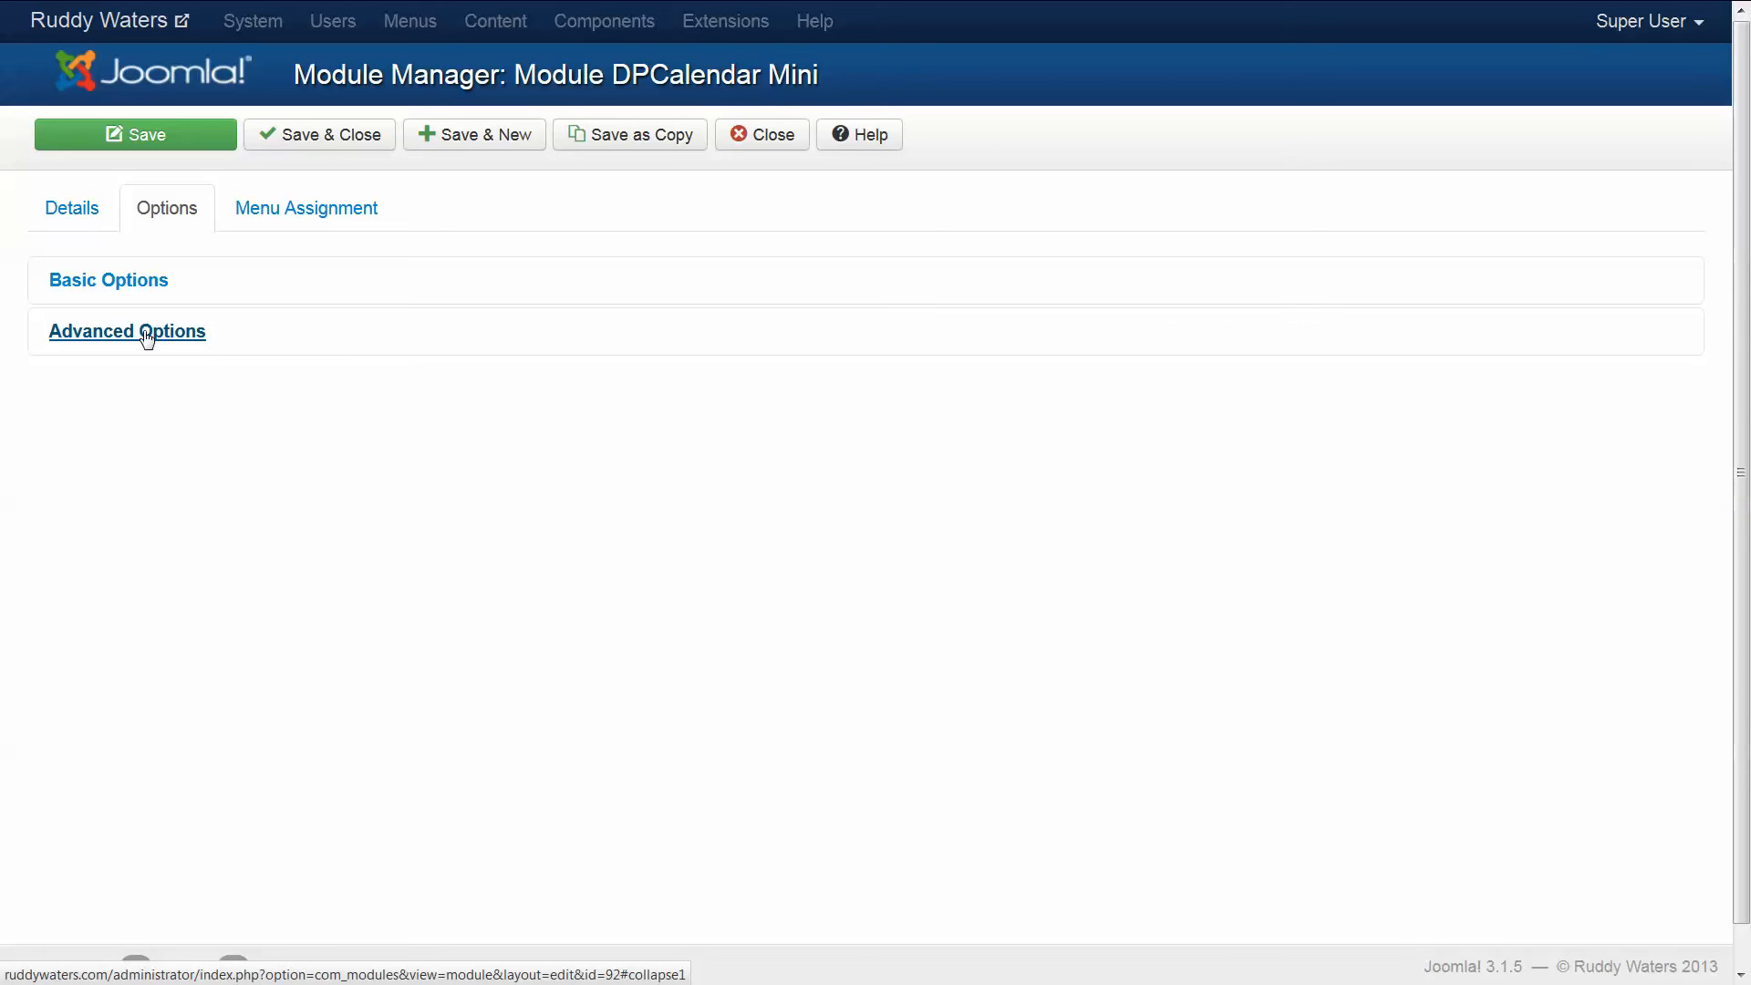
click(265, 216)
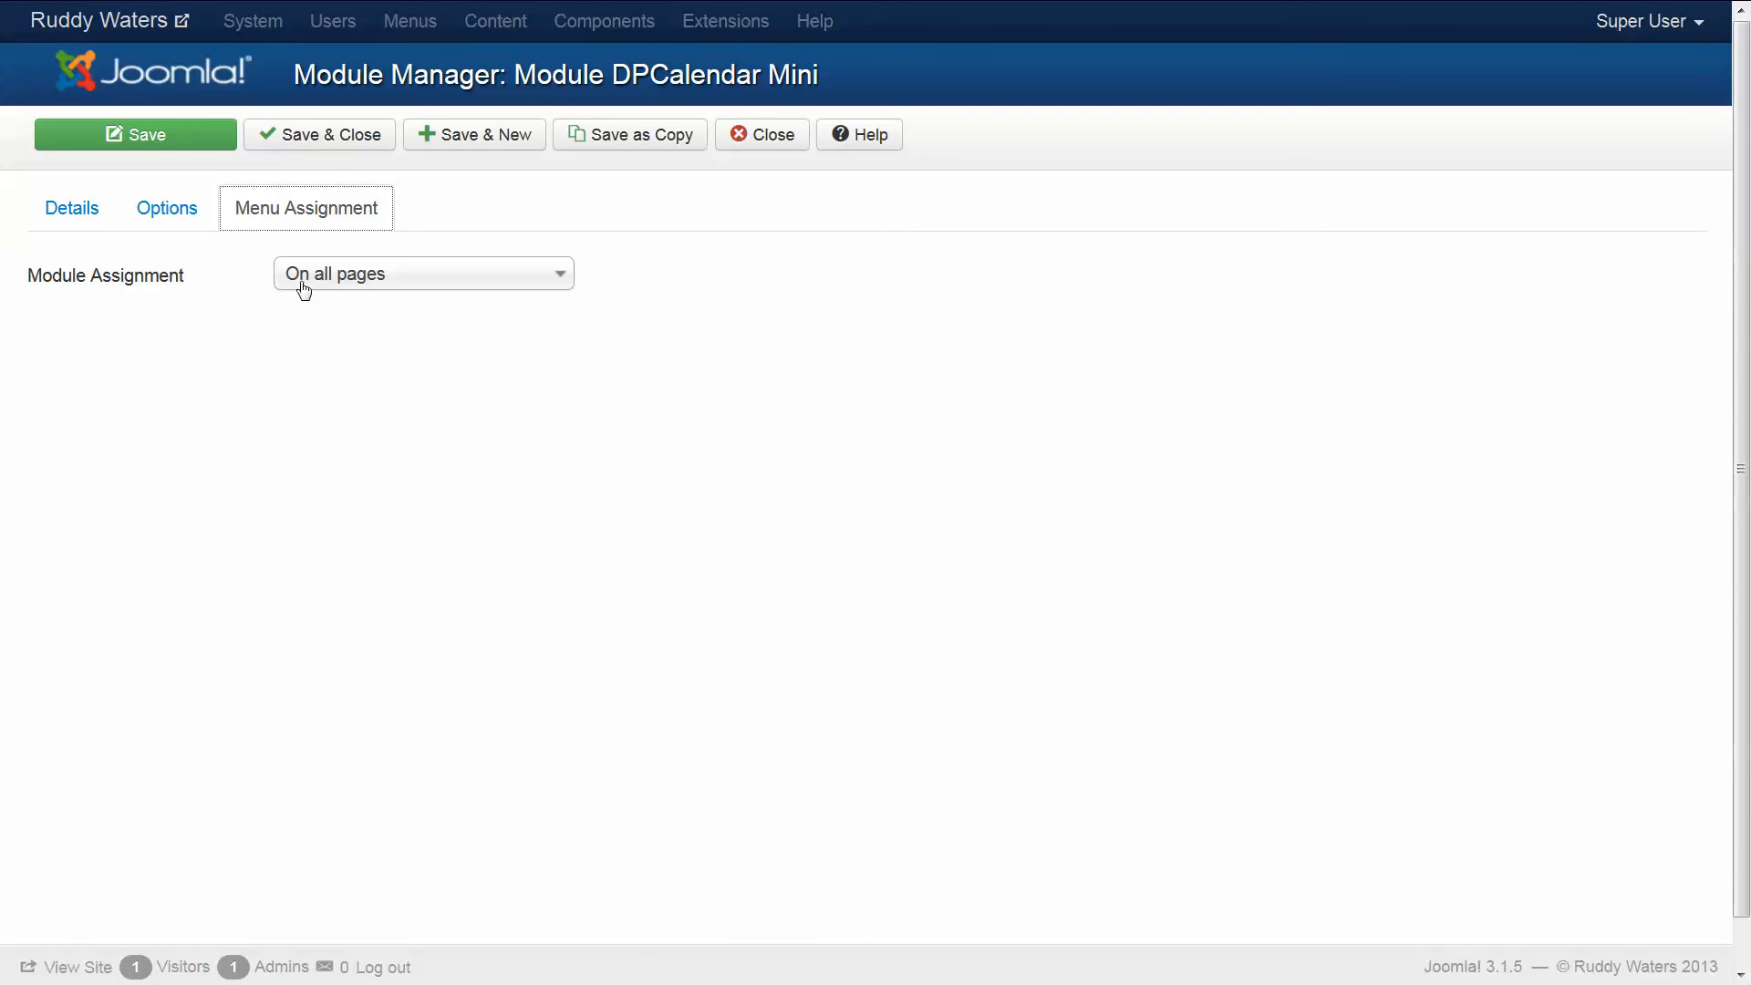
click(354, 285)
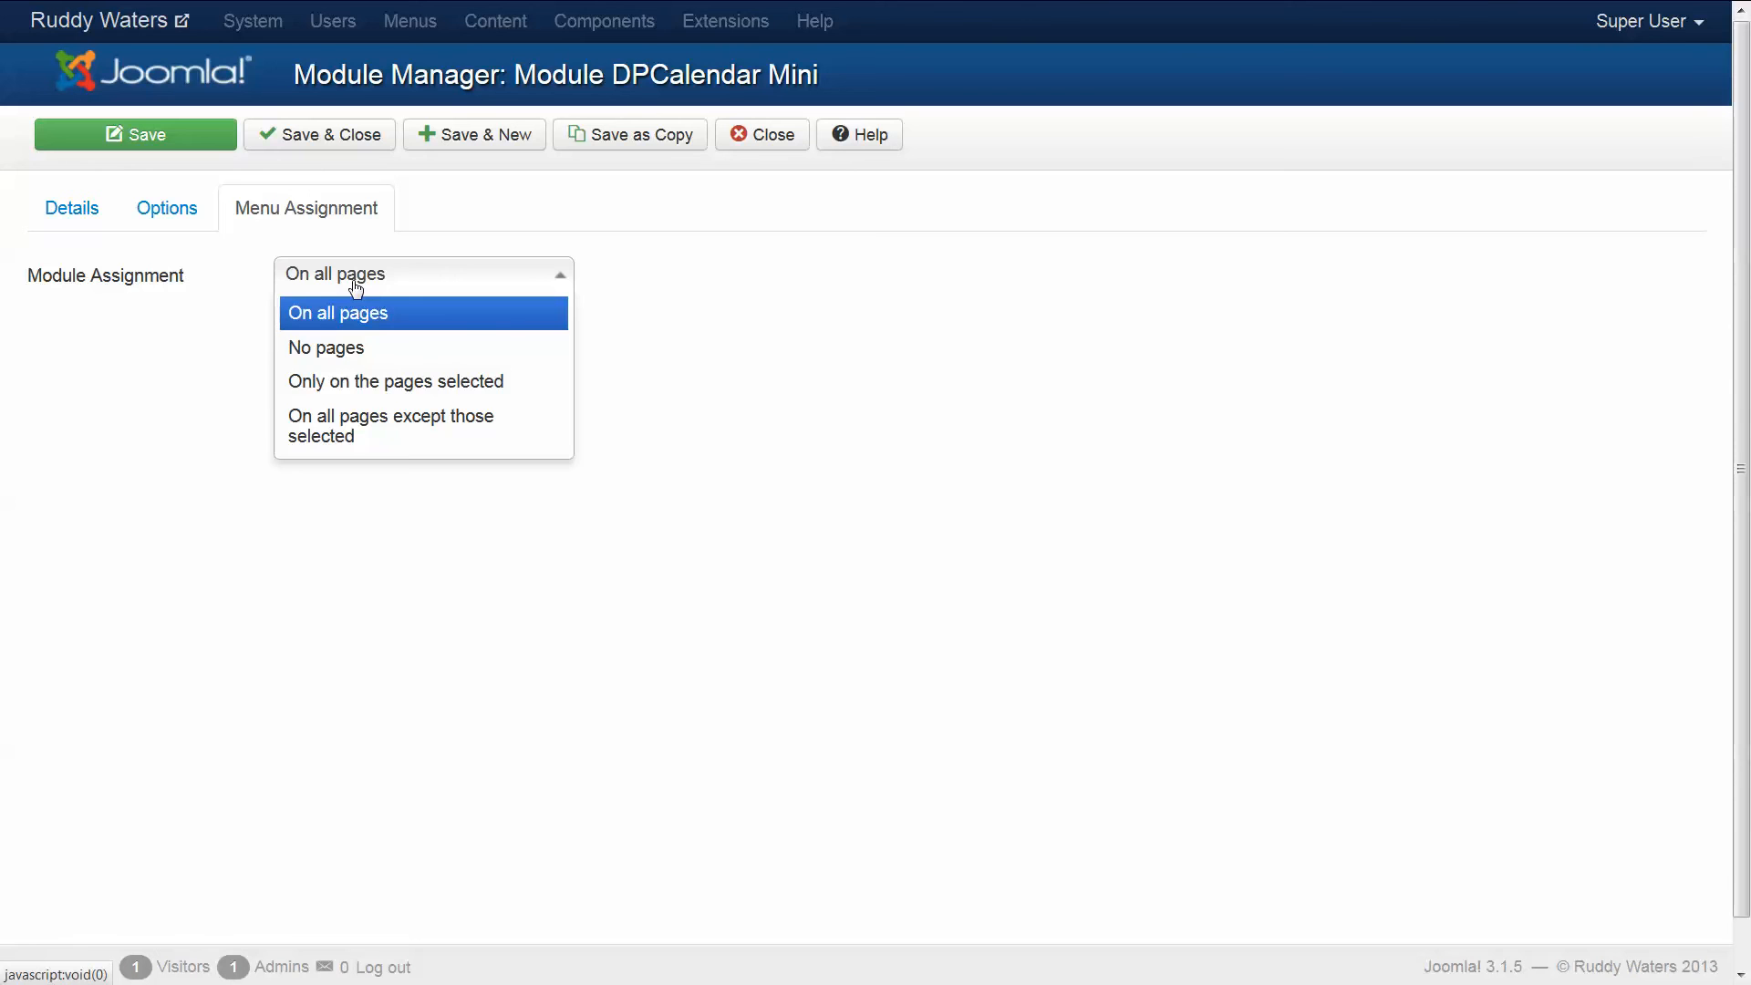
click(355, 285)
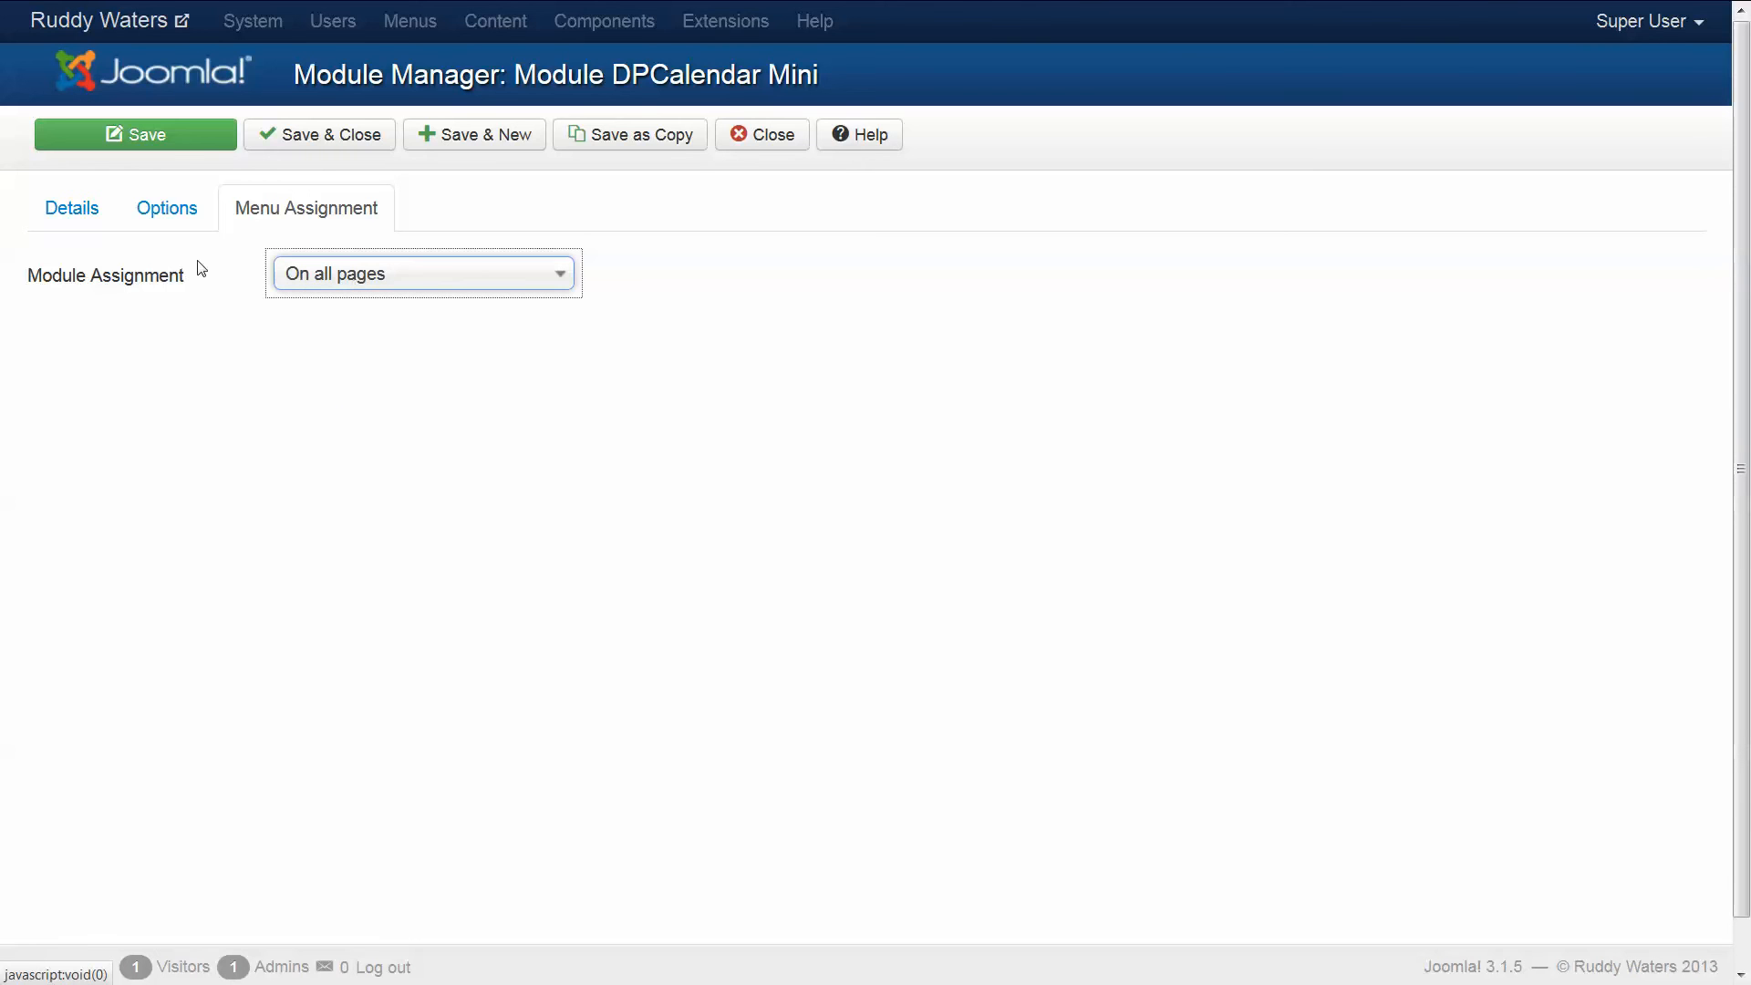
Save the module and check the mini calendar's event details on the site's Calendar page
click(173, 143)
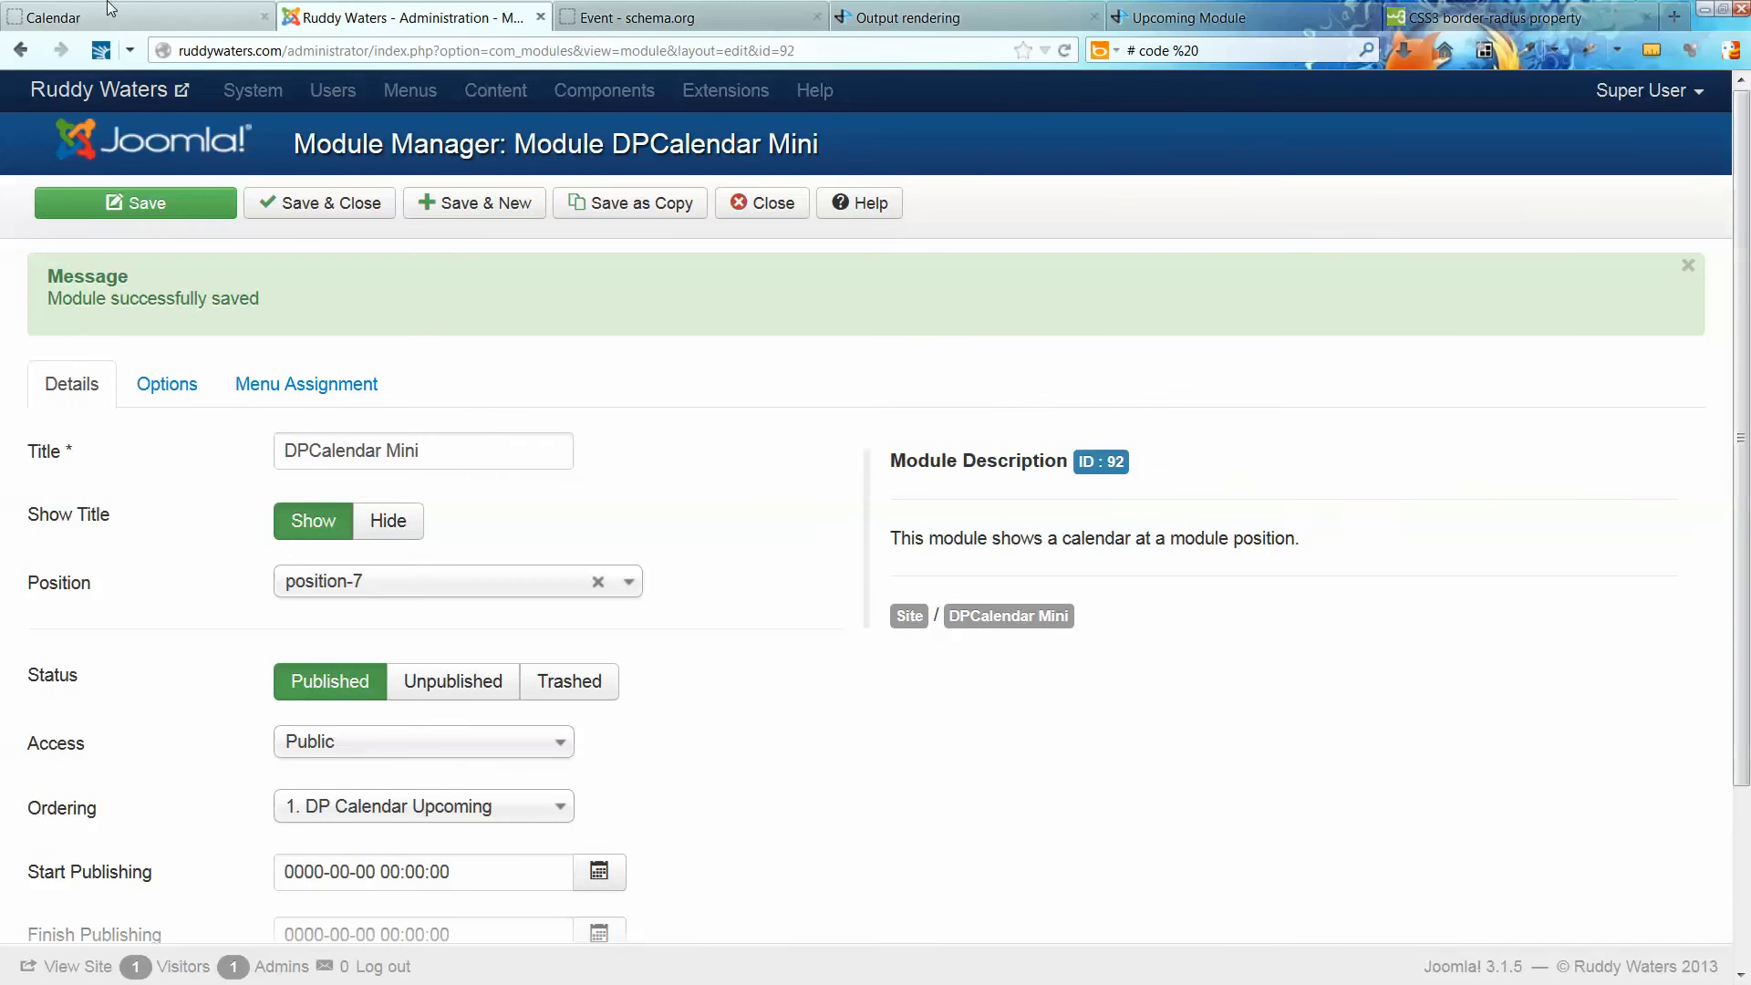
click(115, 18)
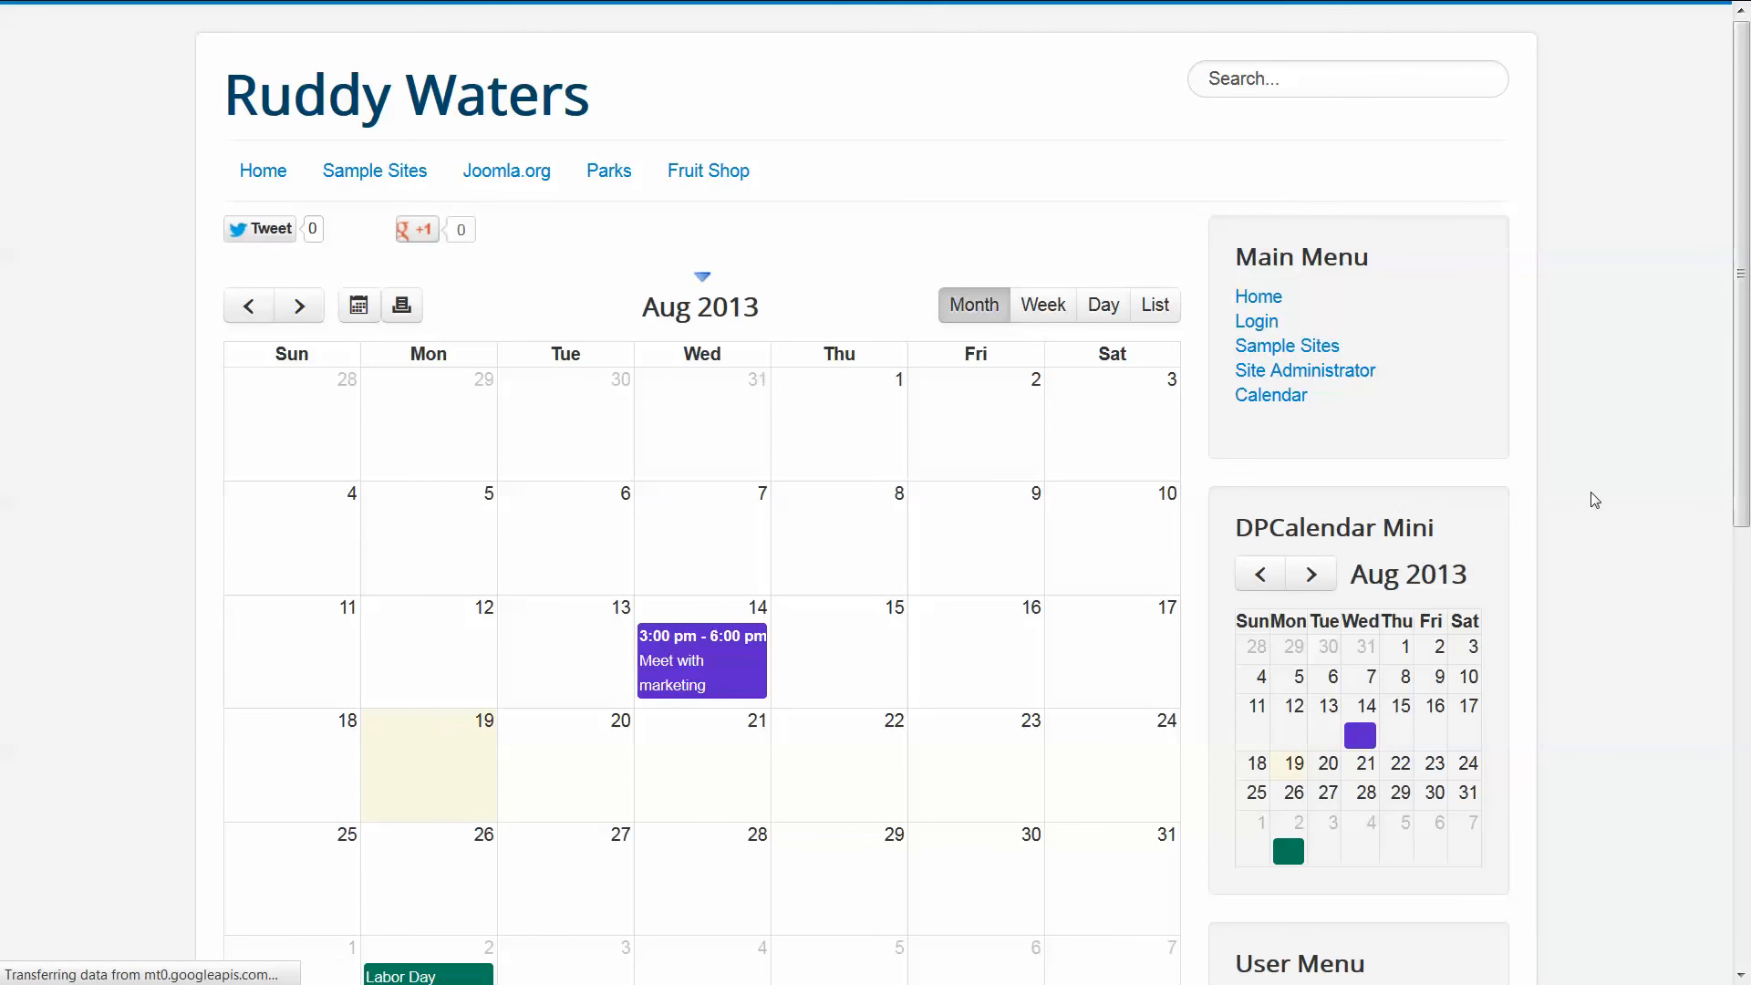
drag(1742, 406, 1747, 598)
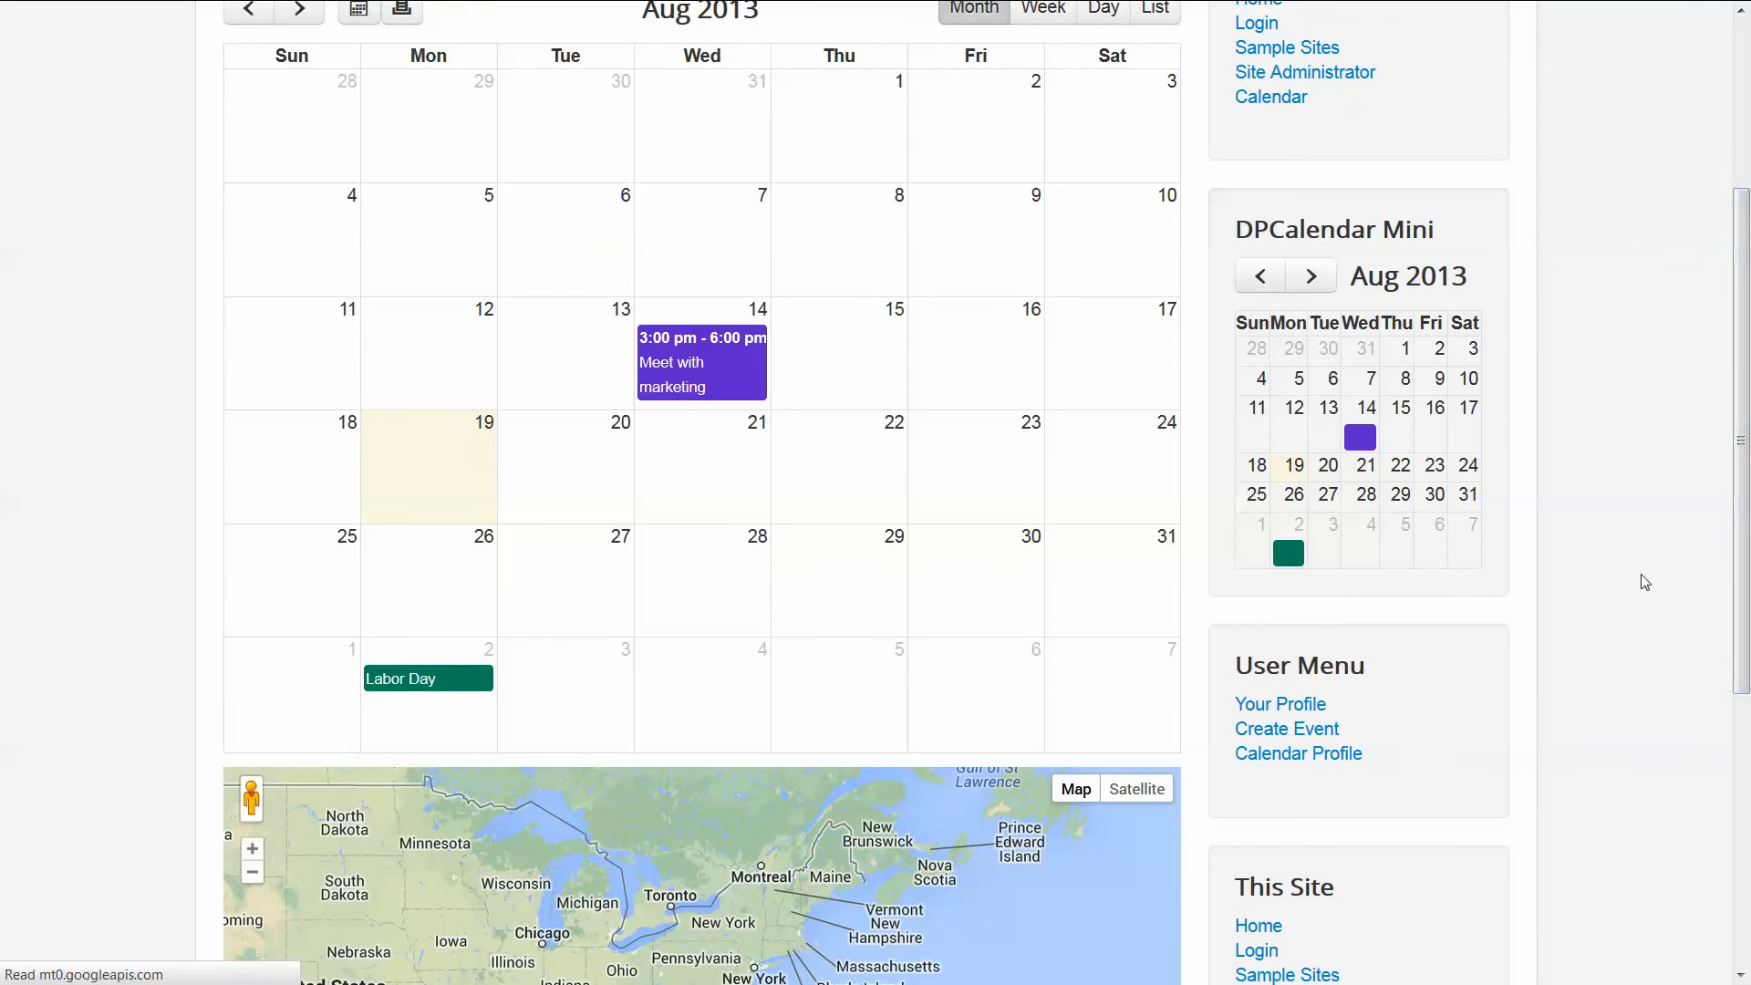
mouse_move(1362, 453)
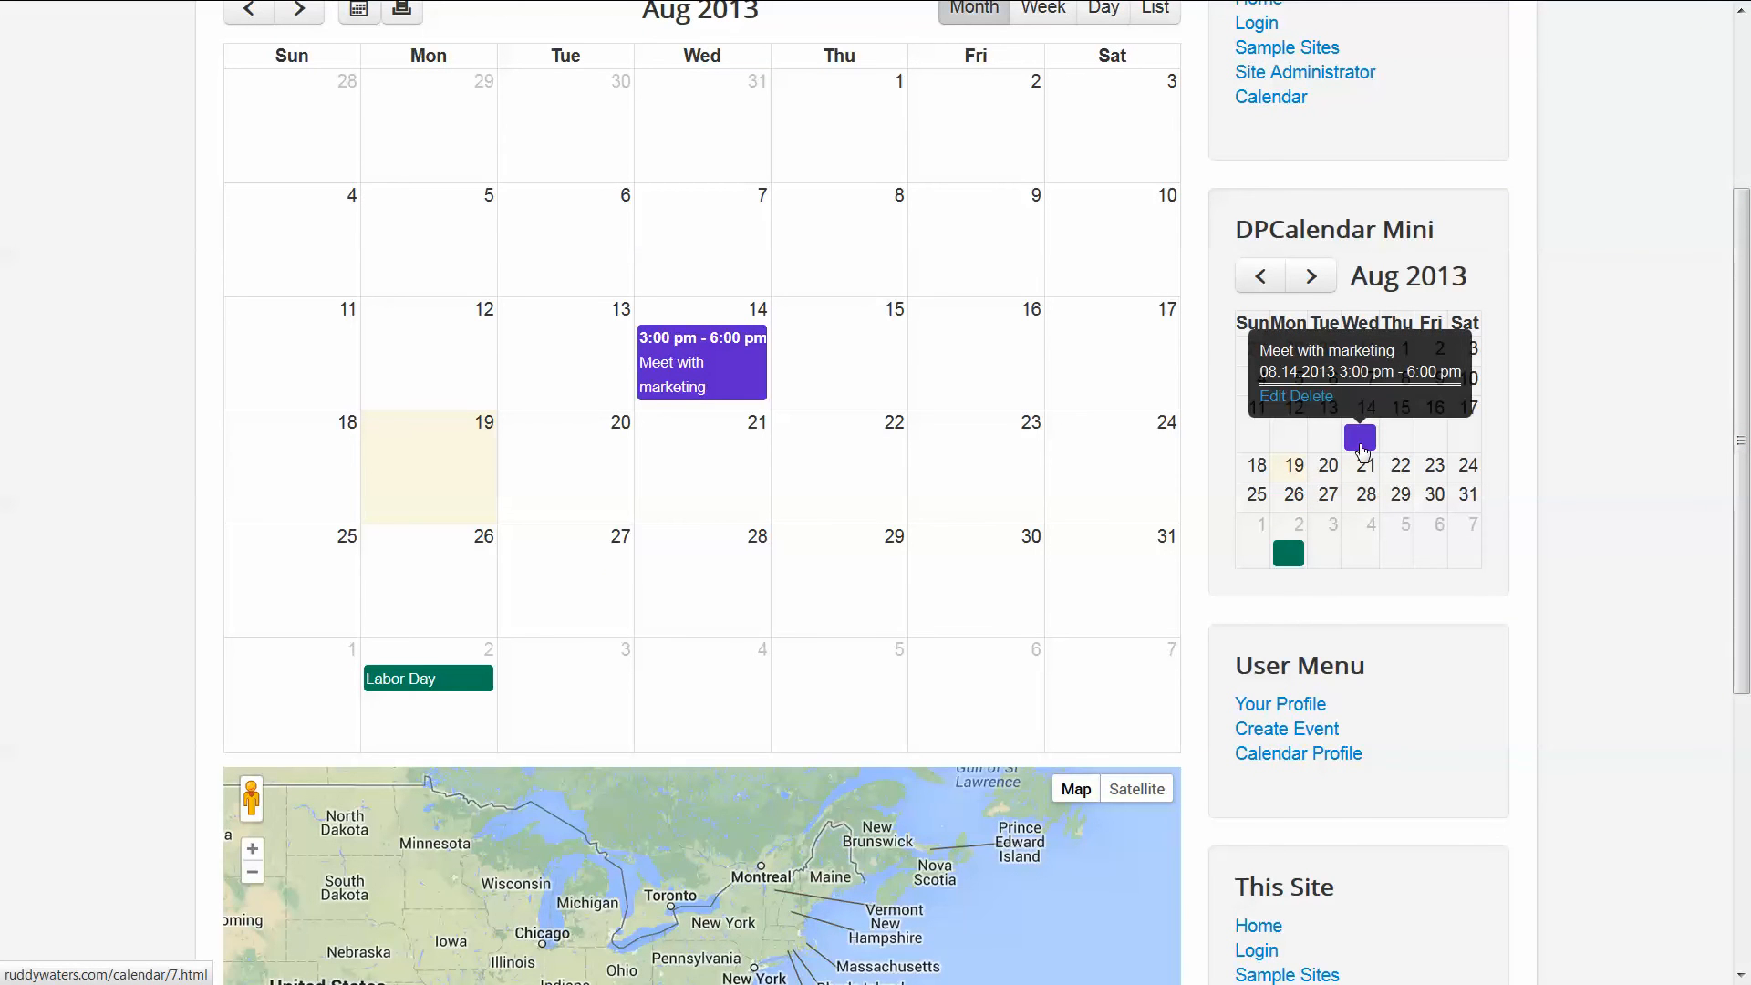
mouse_move(1292, 566)
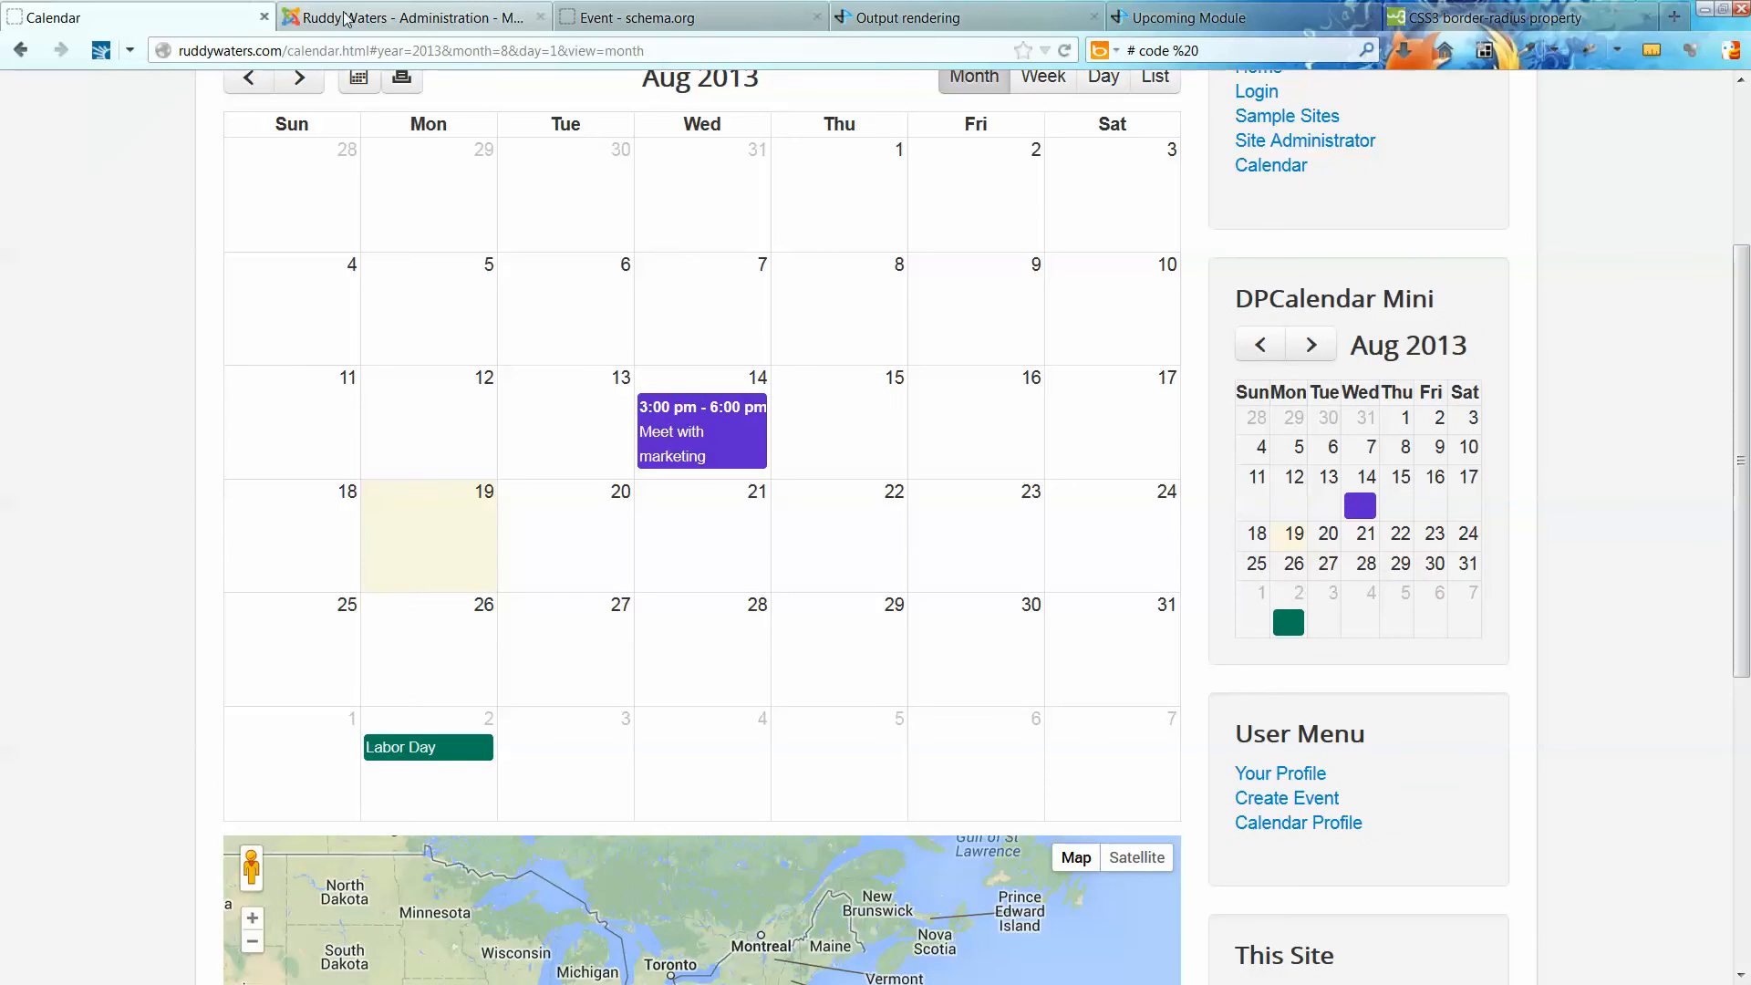
Return to the module's basic options in the administration, set Compact events to Yes and save the module
click(347, 18)
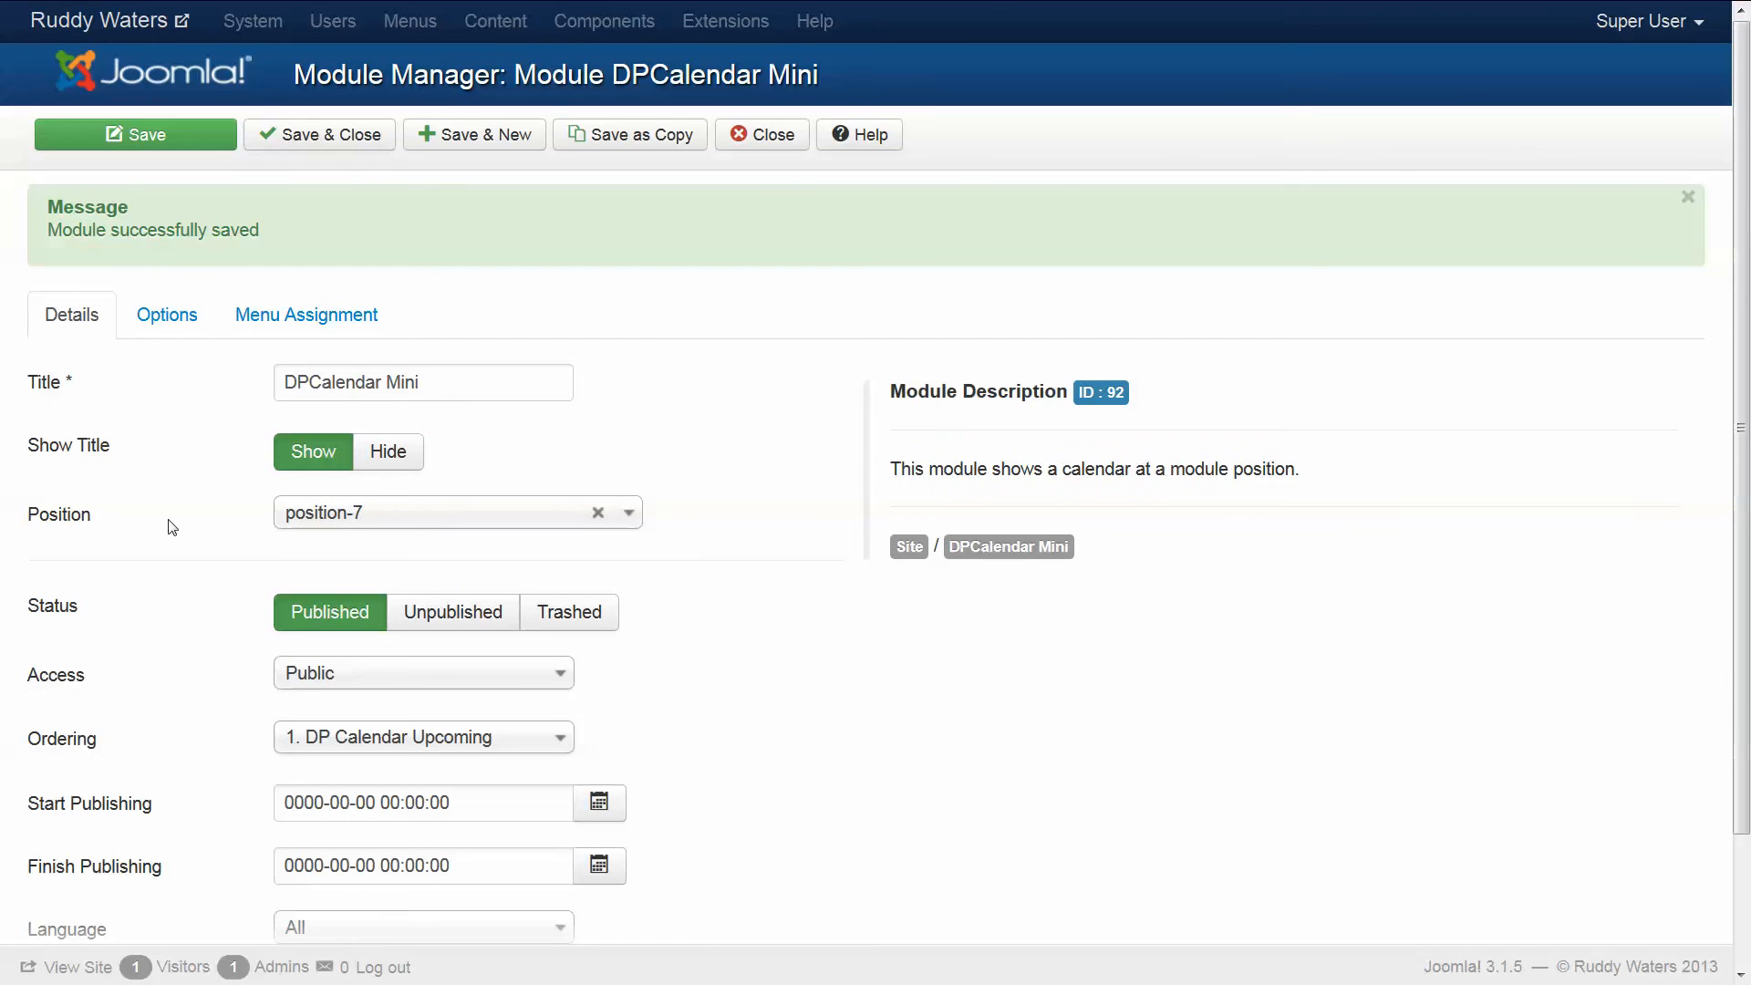
click(170, 321)
click(332, 587)
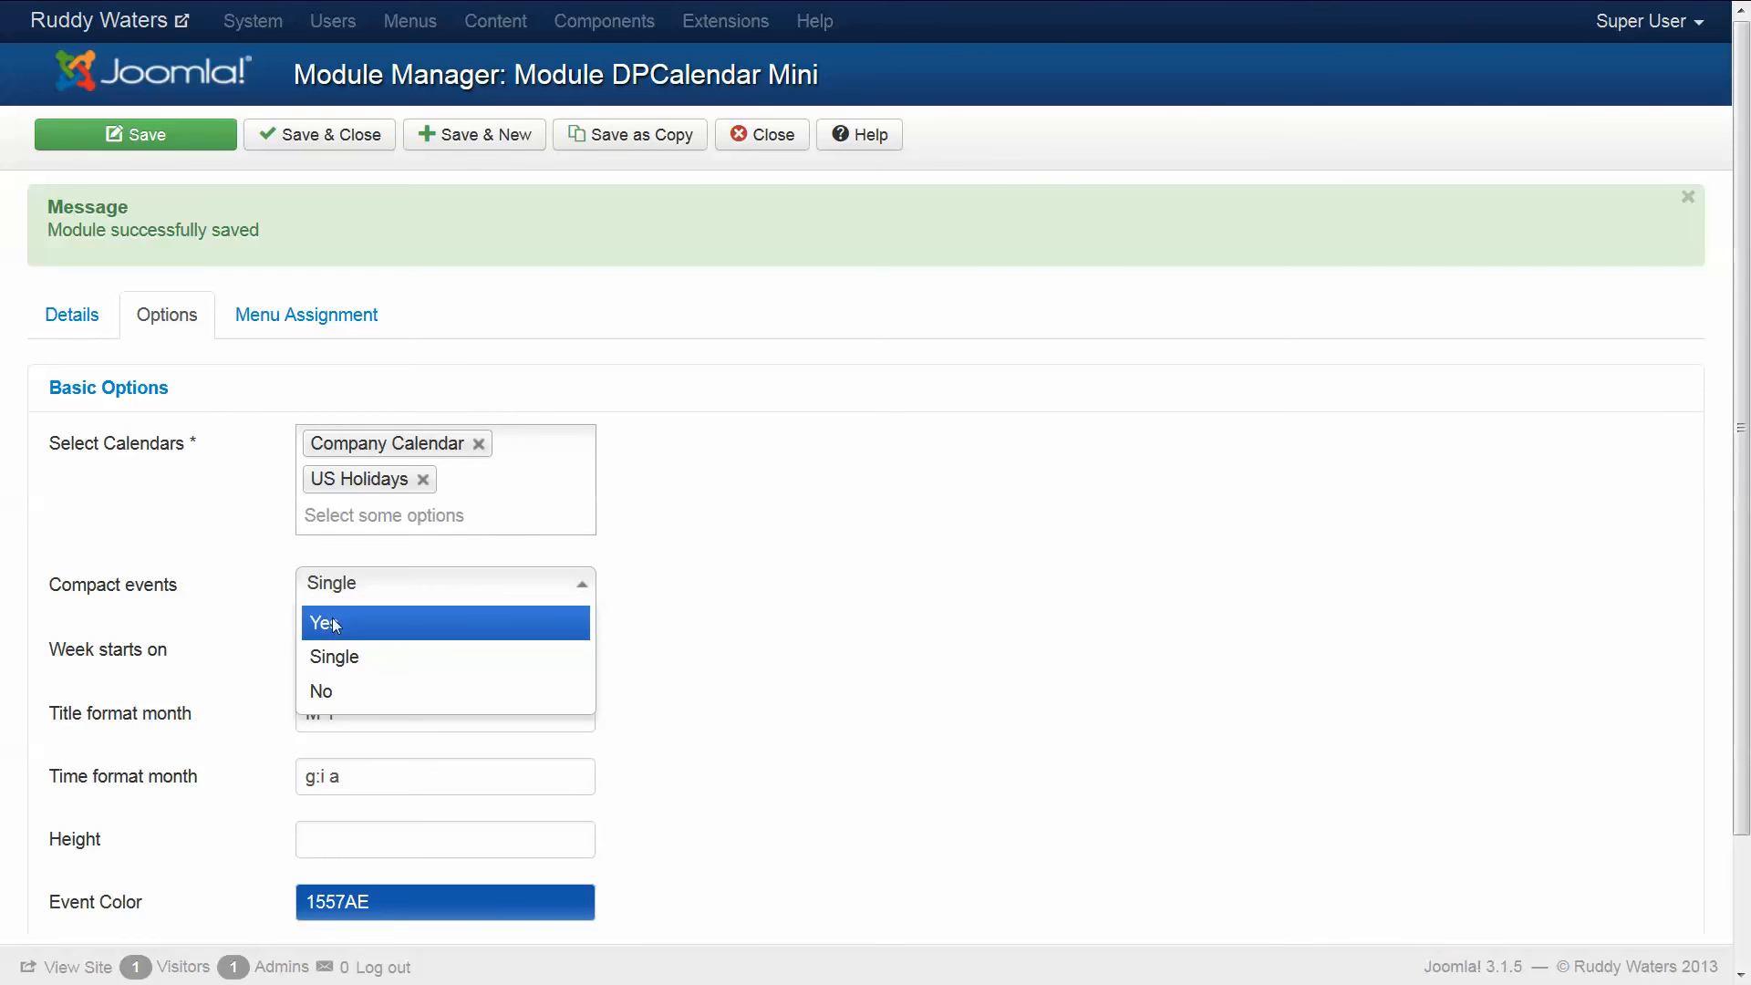
click(334, 624)
click(144, 140)
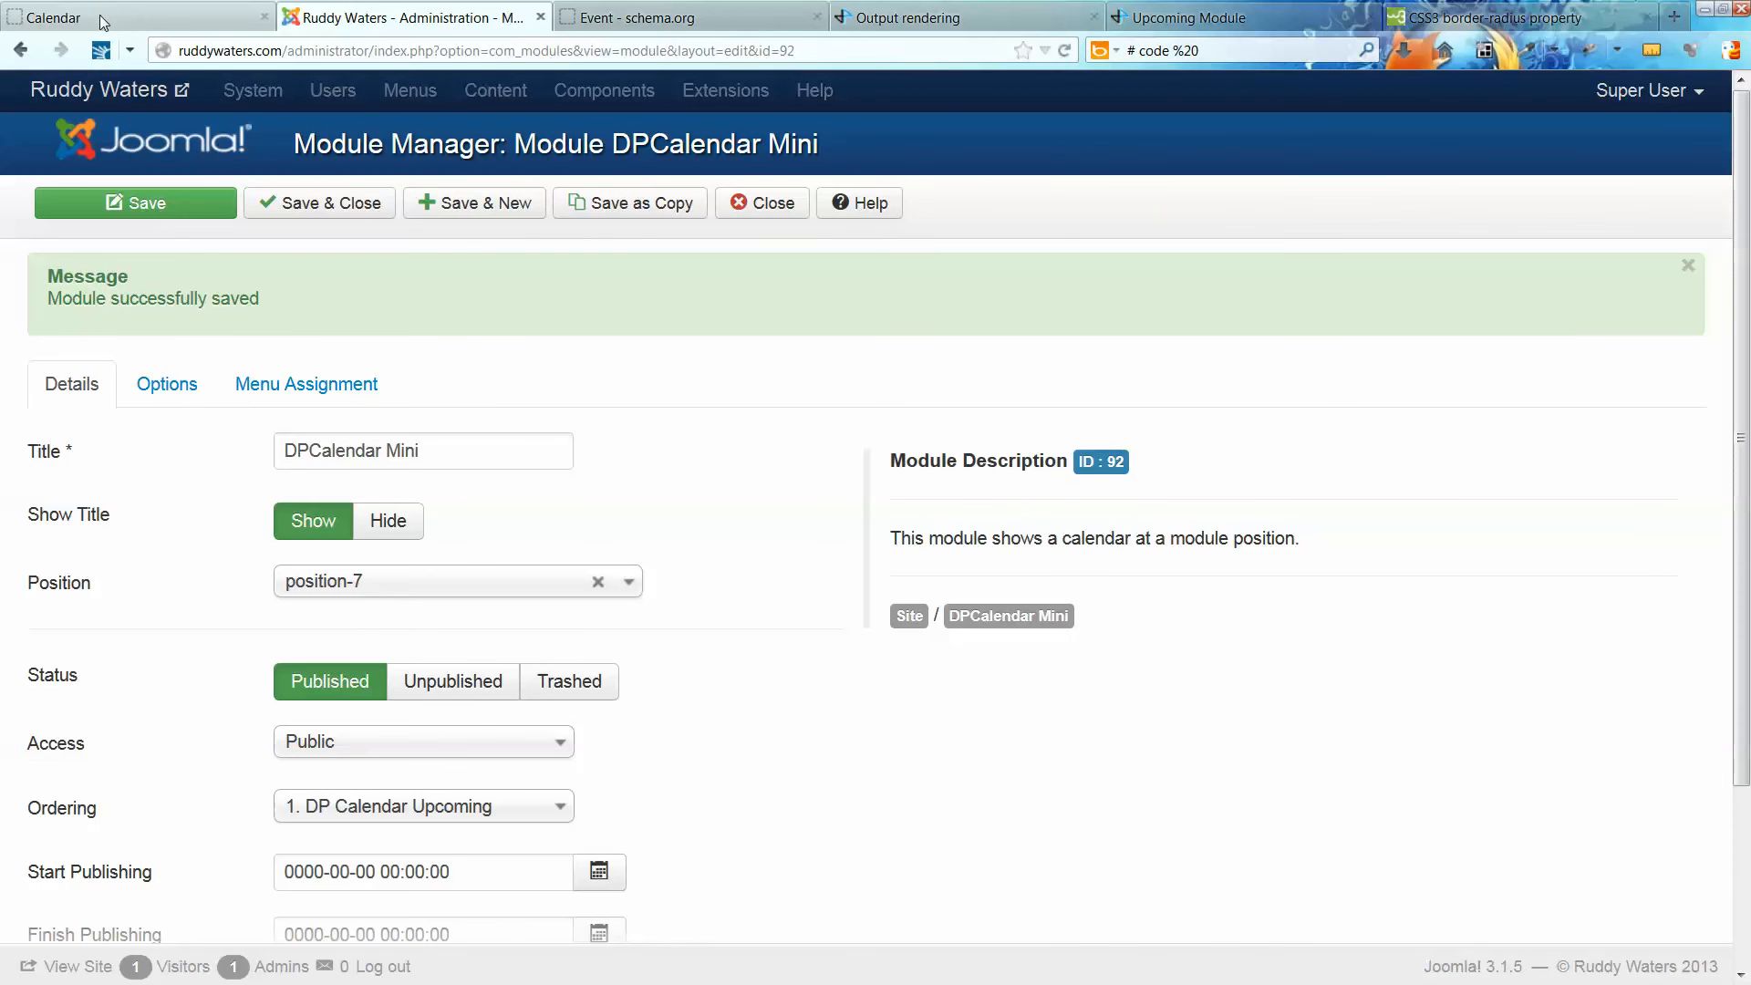
Reload the site's Calendar page and inspect the mini calendar's marked events on August 14 and September 2
click(104, 22)
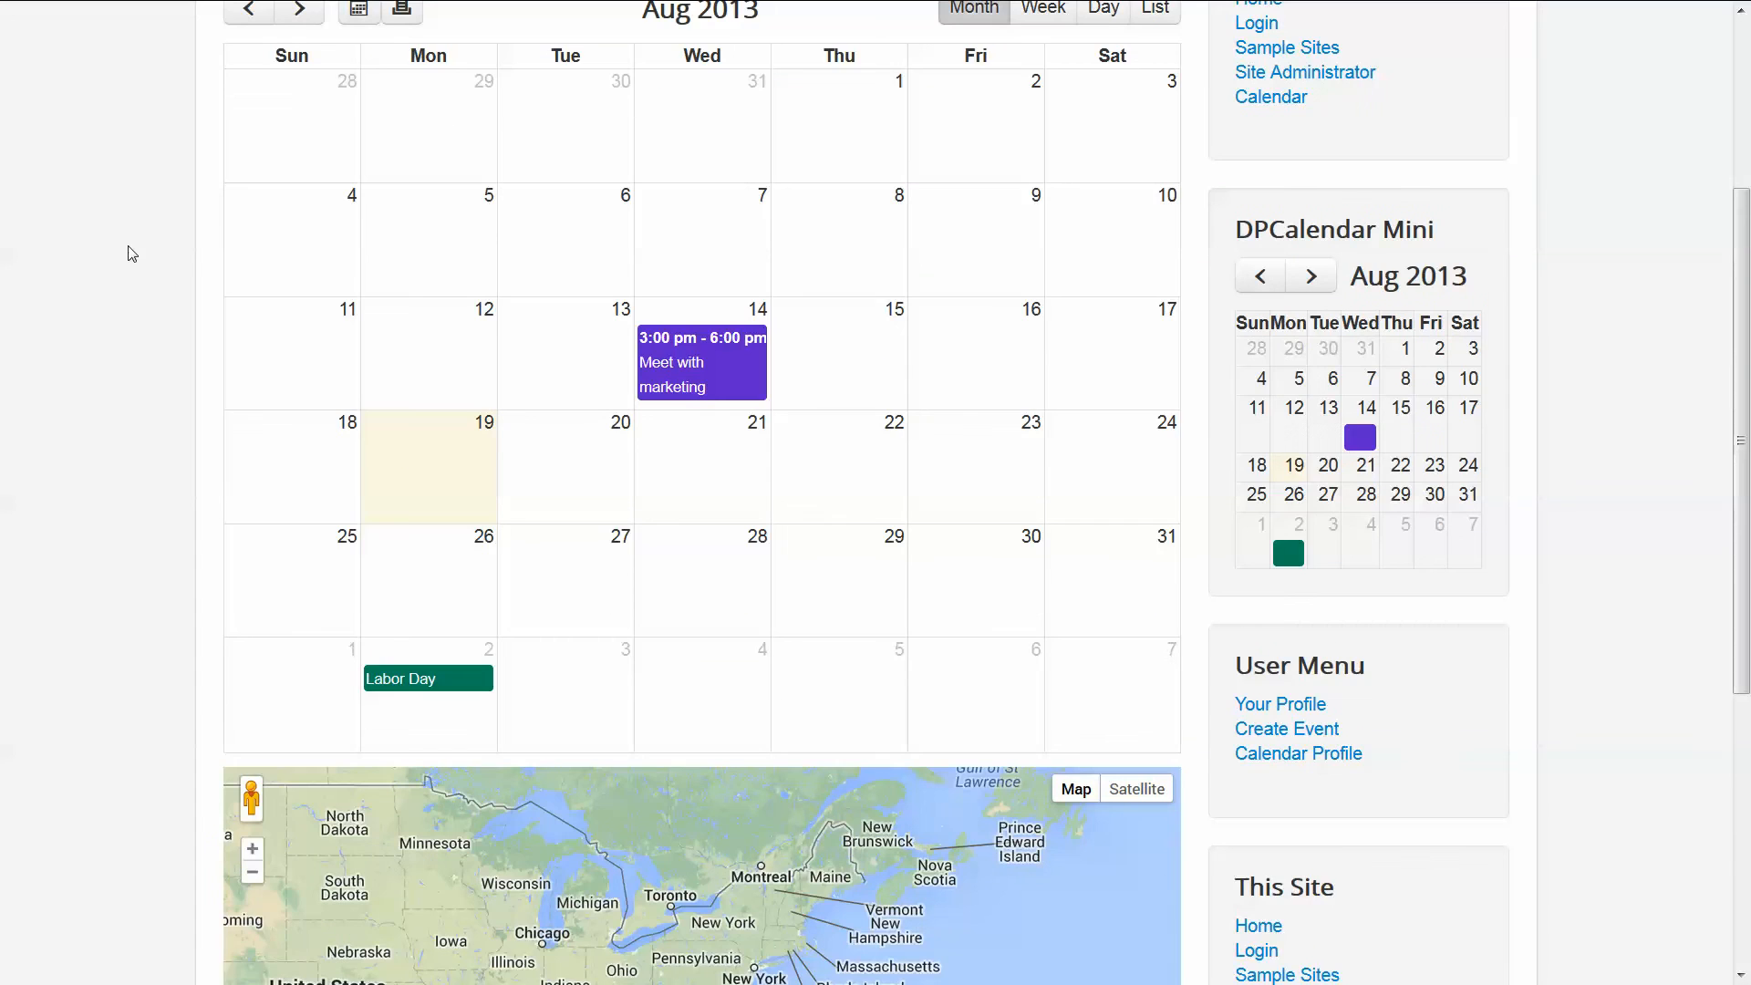
key(F5)
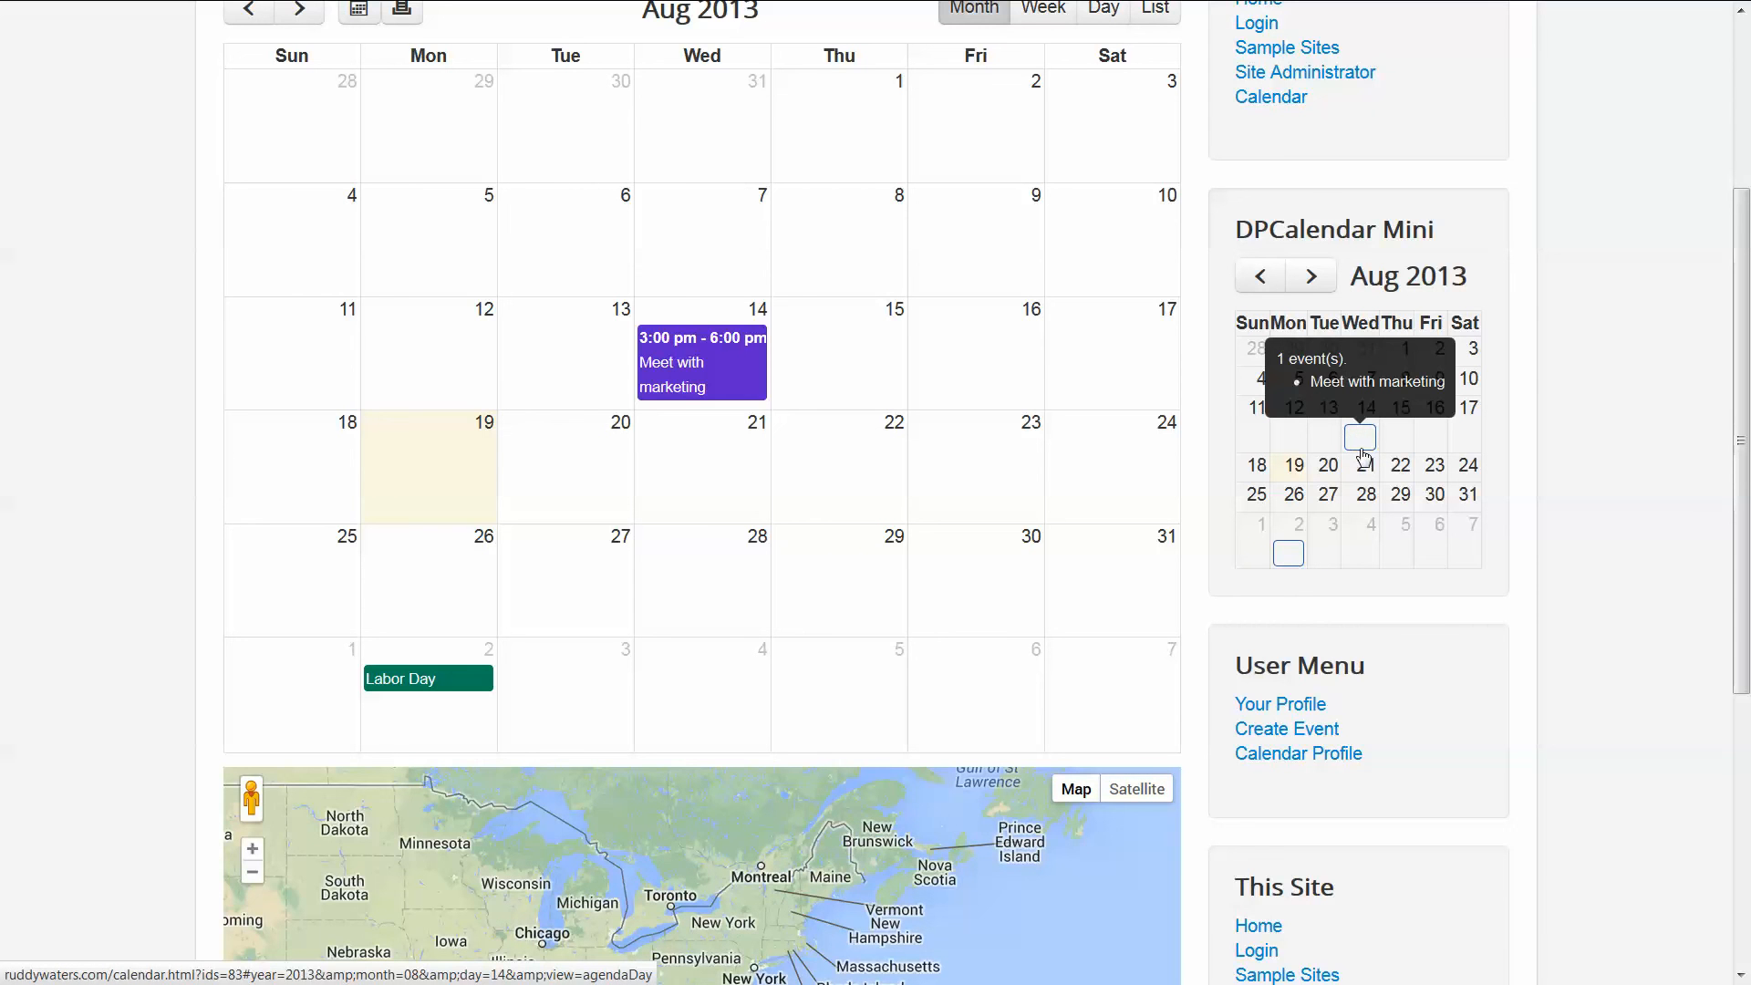
mouse_move(1290, 554)
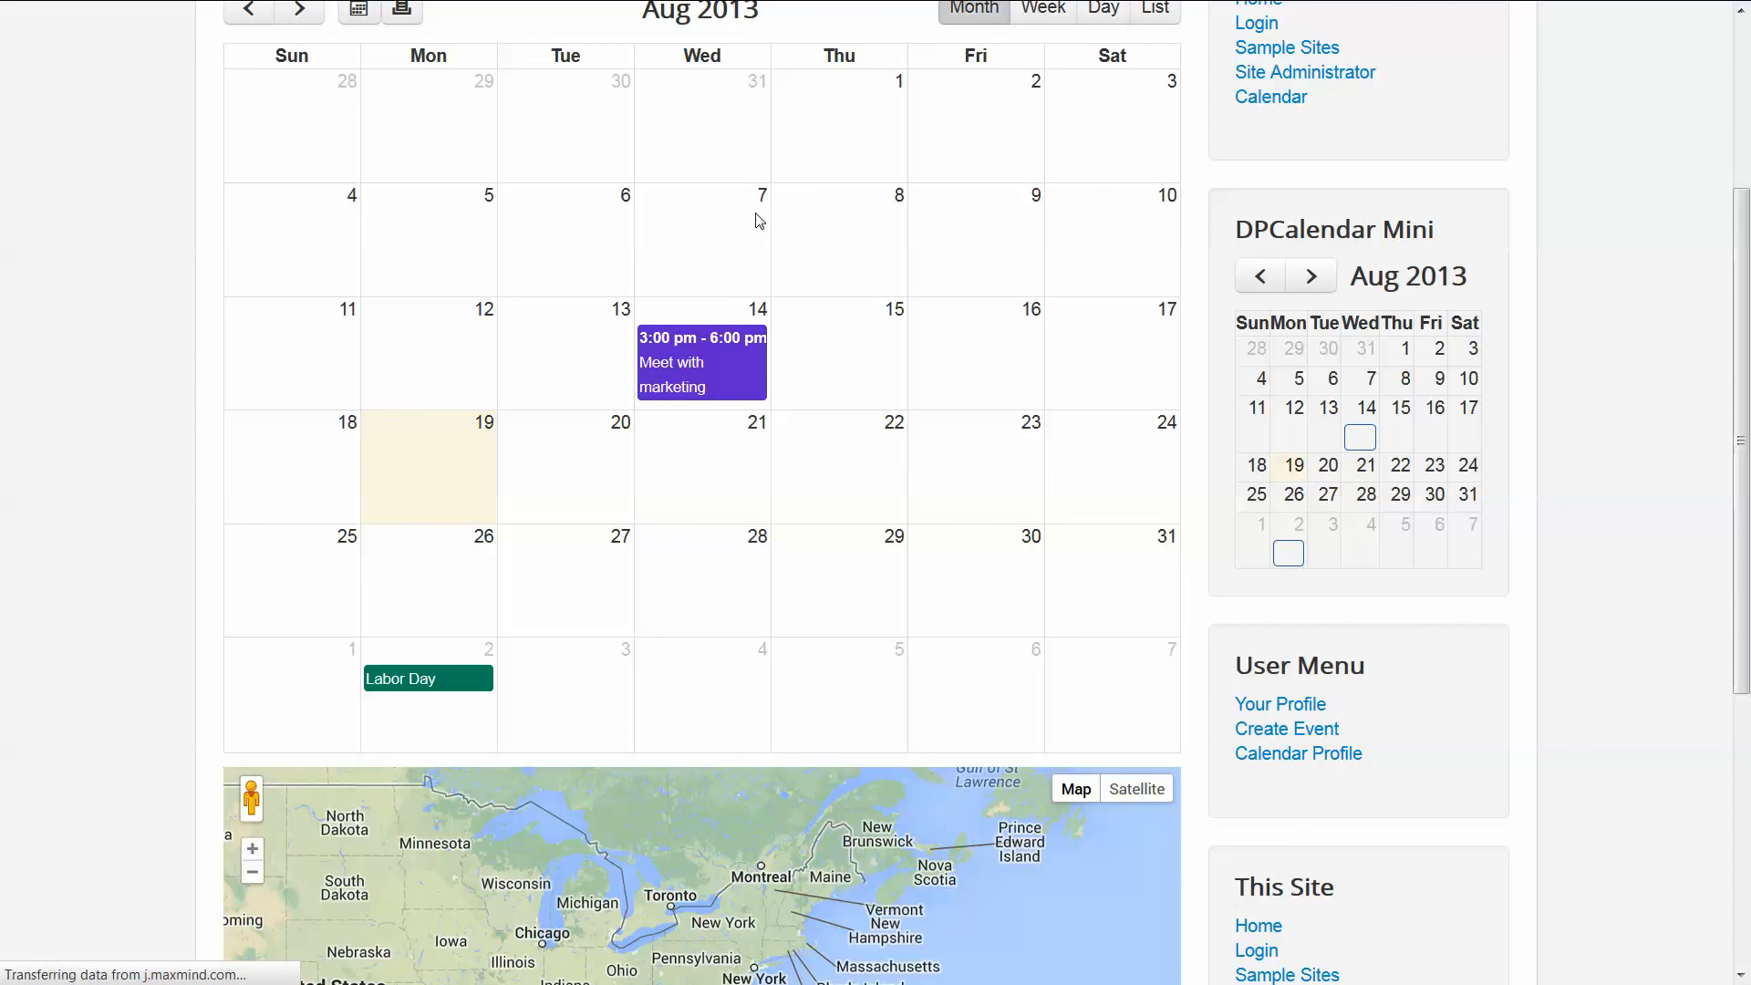
Return to the DPCalendar Mini module's basic options in the administration, set Compact events to No and save the module
mouse_move(296, 4)
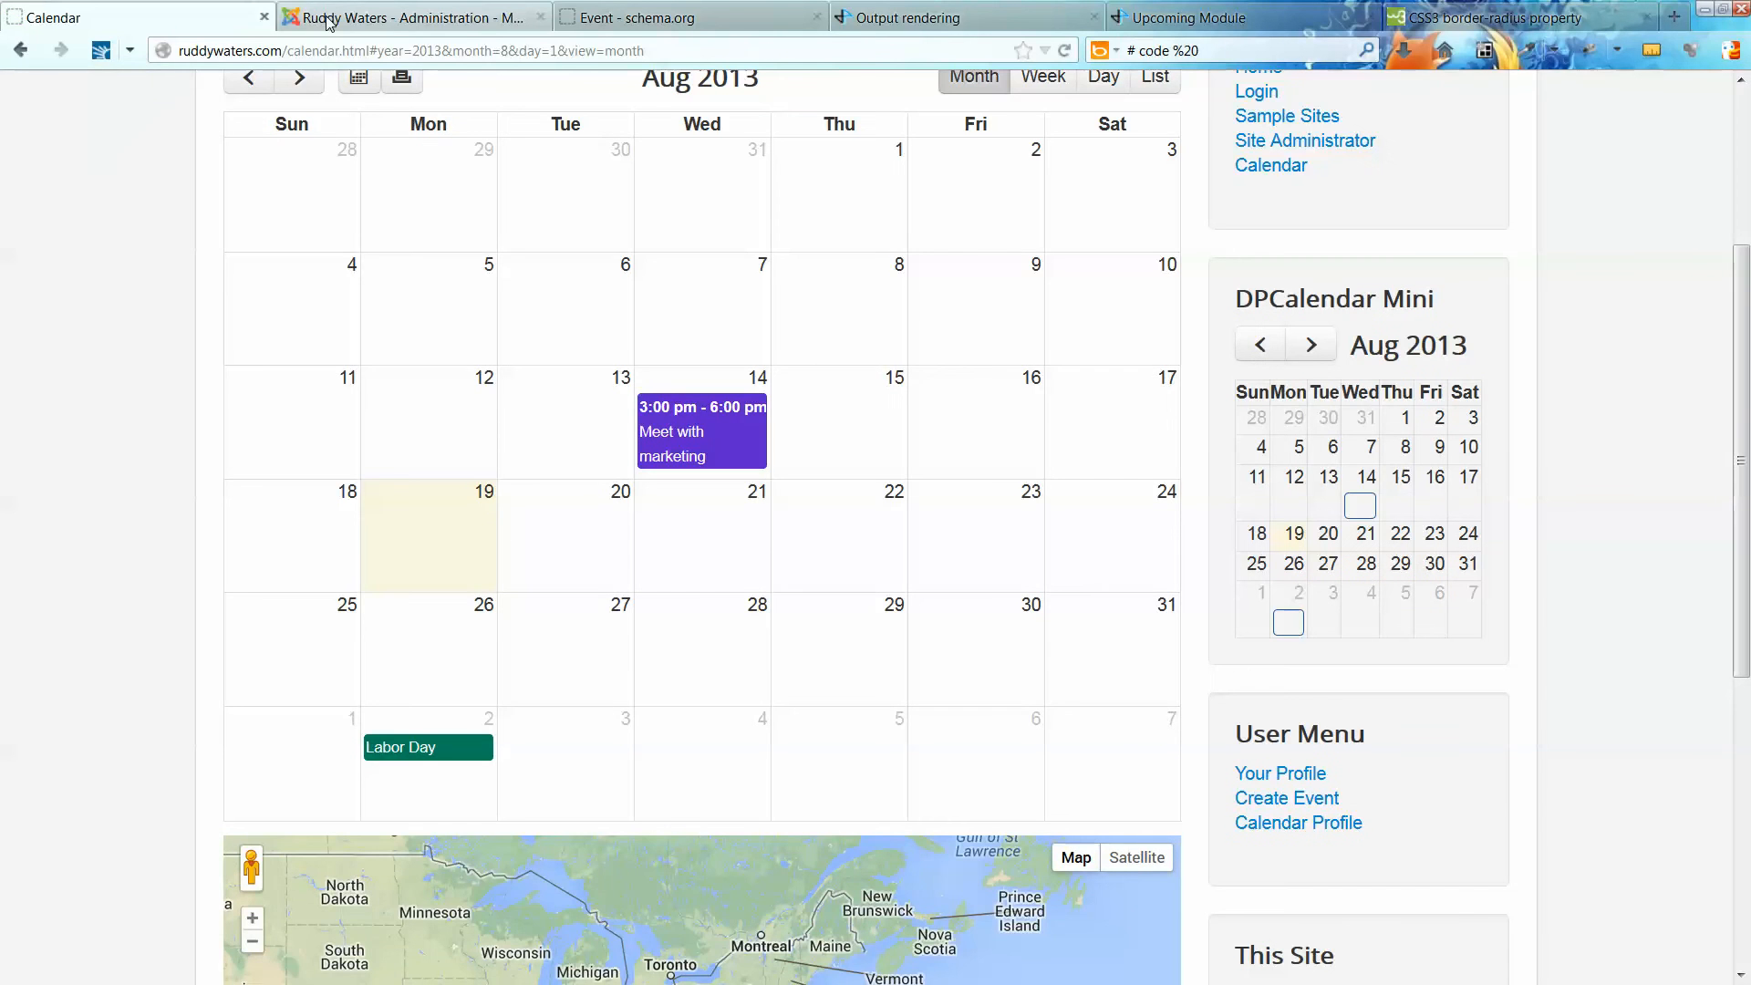
click(302, 14)
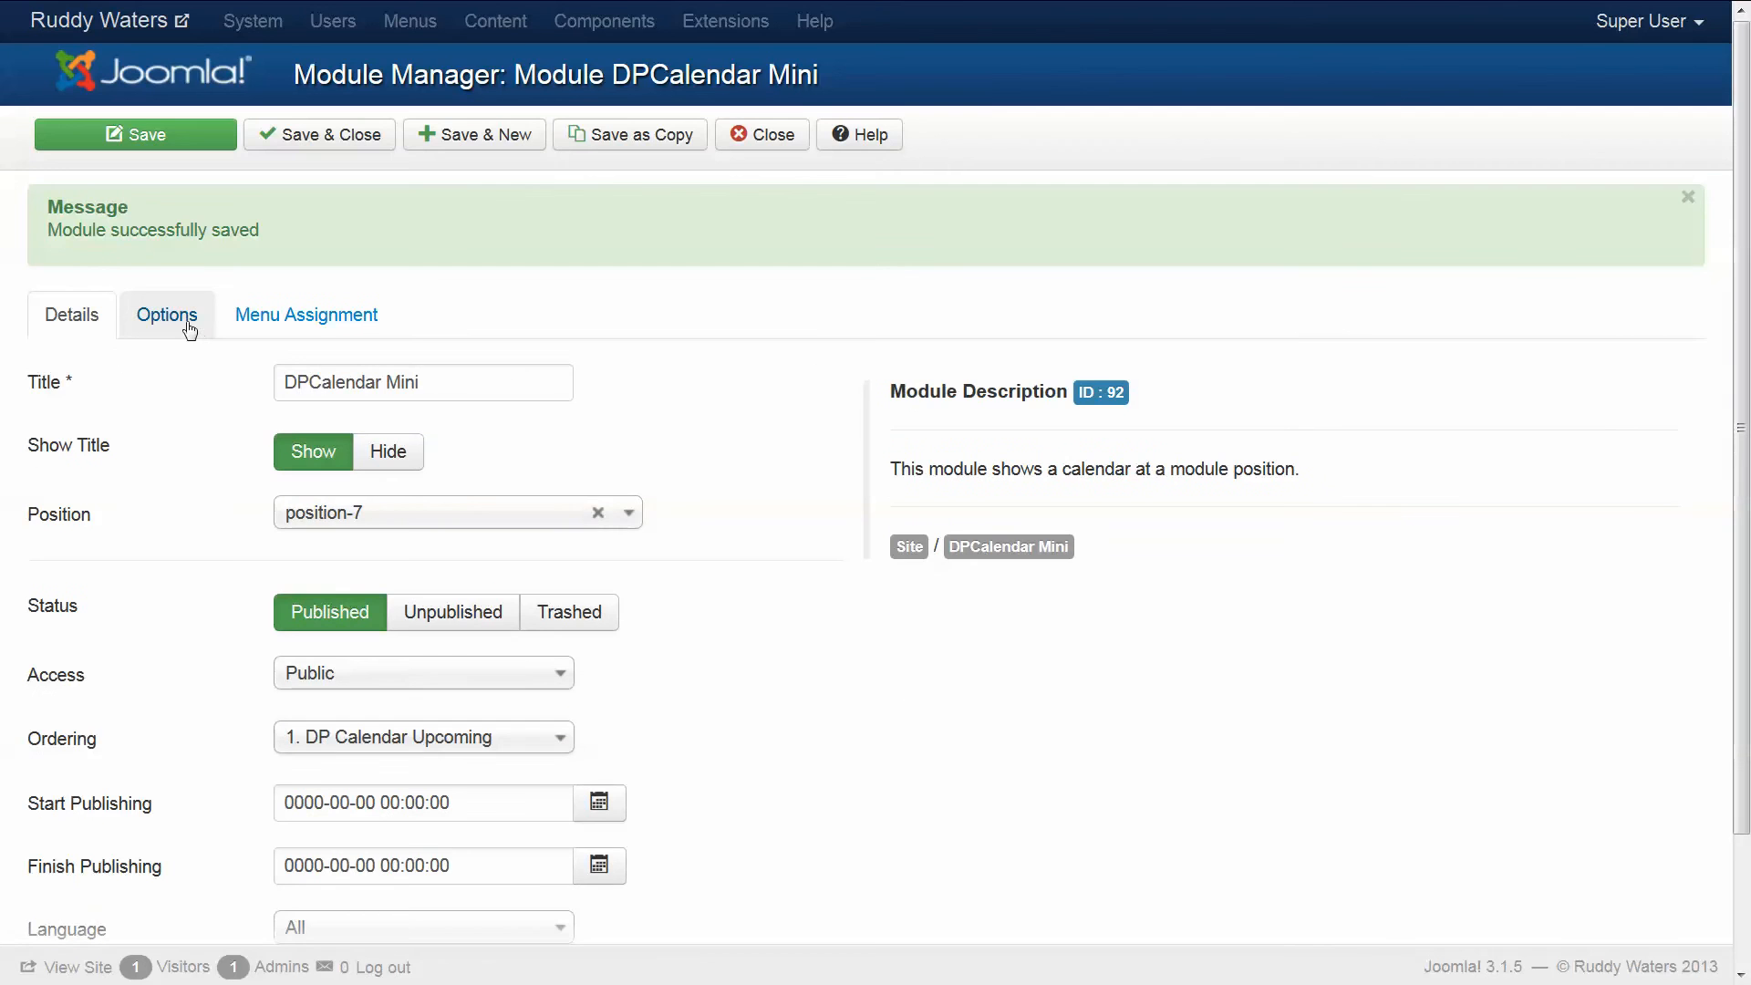
click(187, 325)
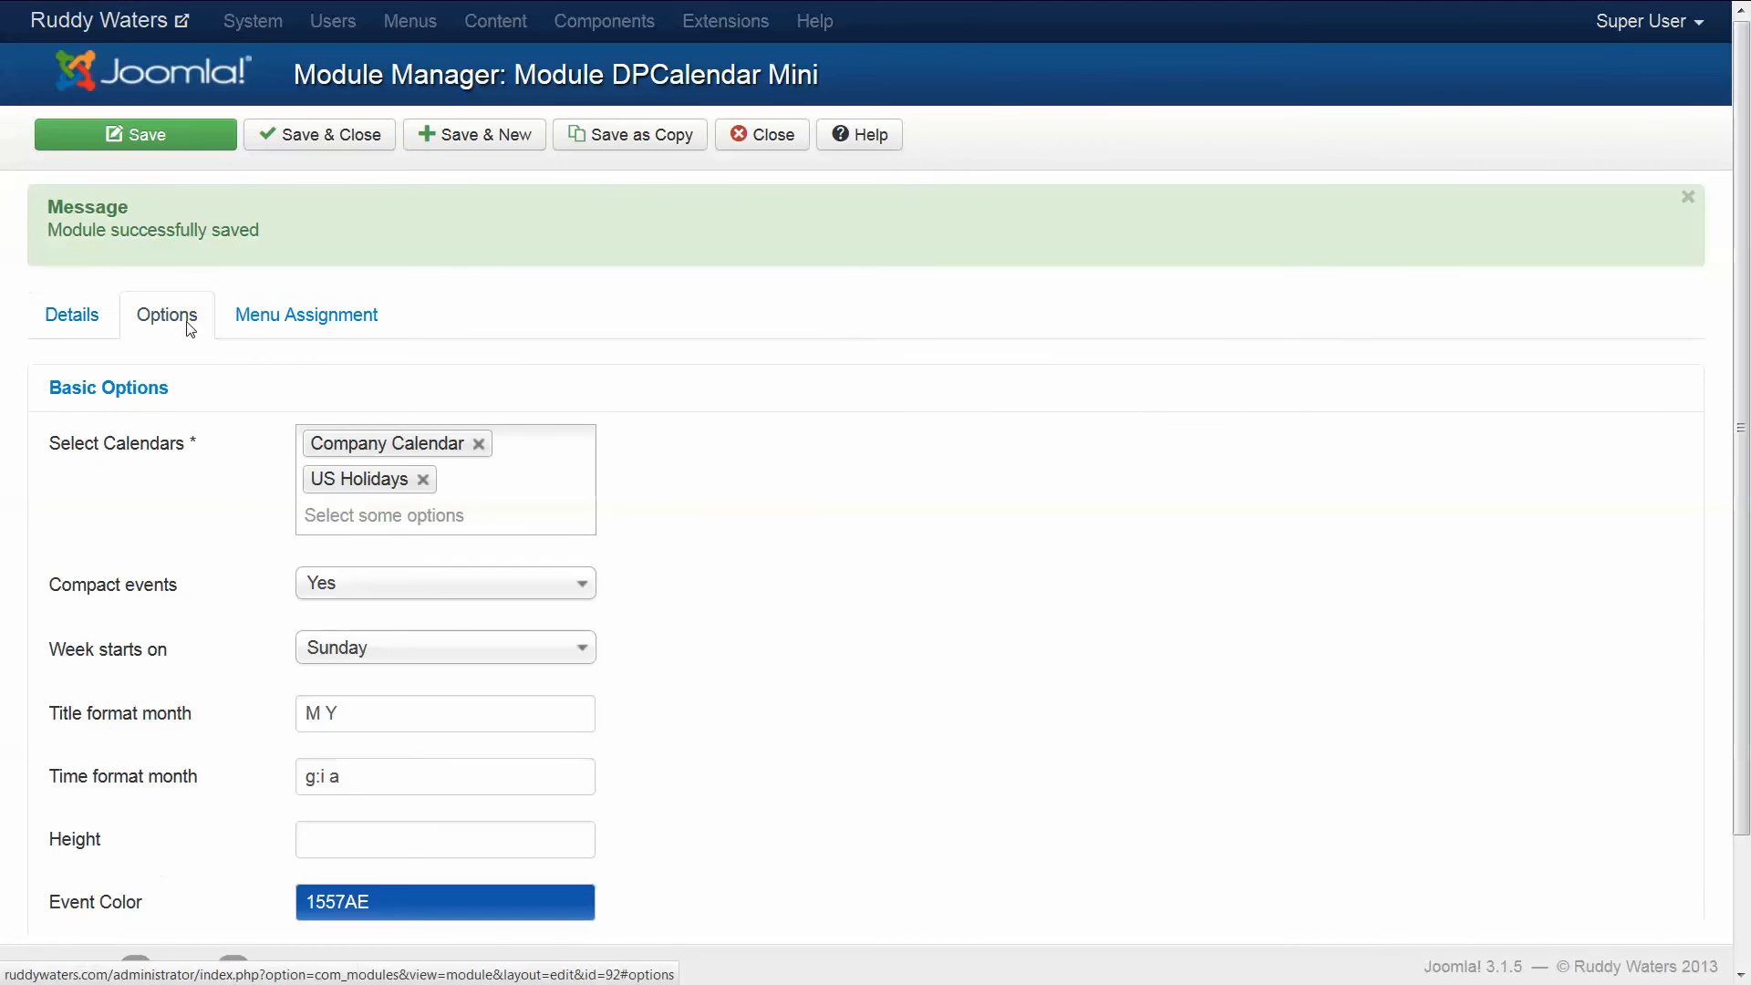
click(342, 593)
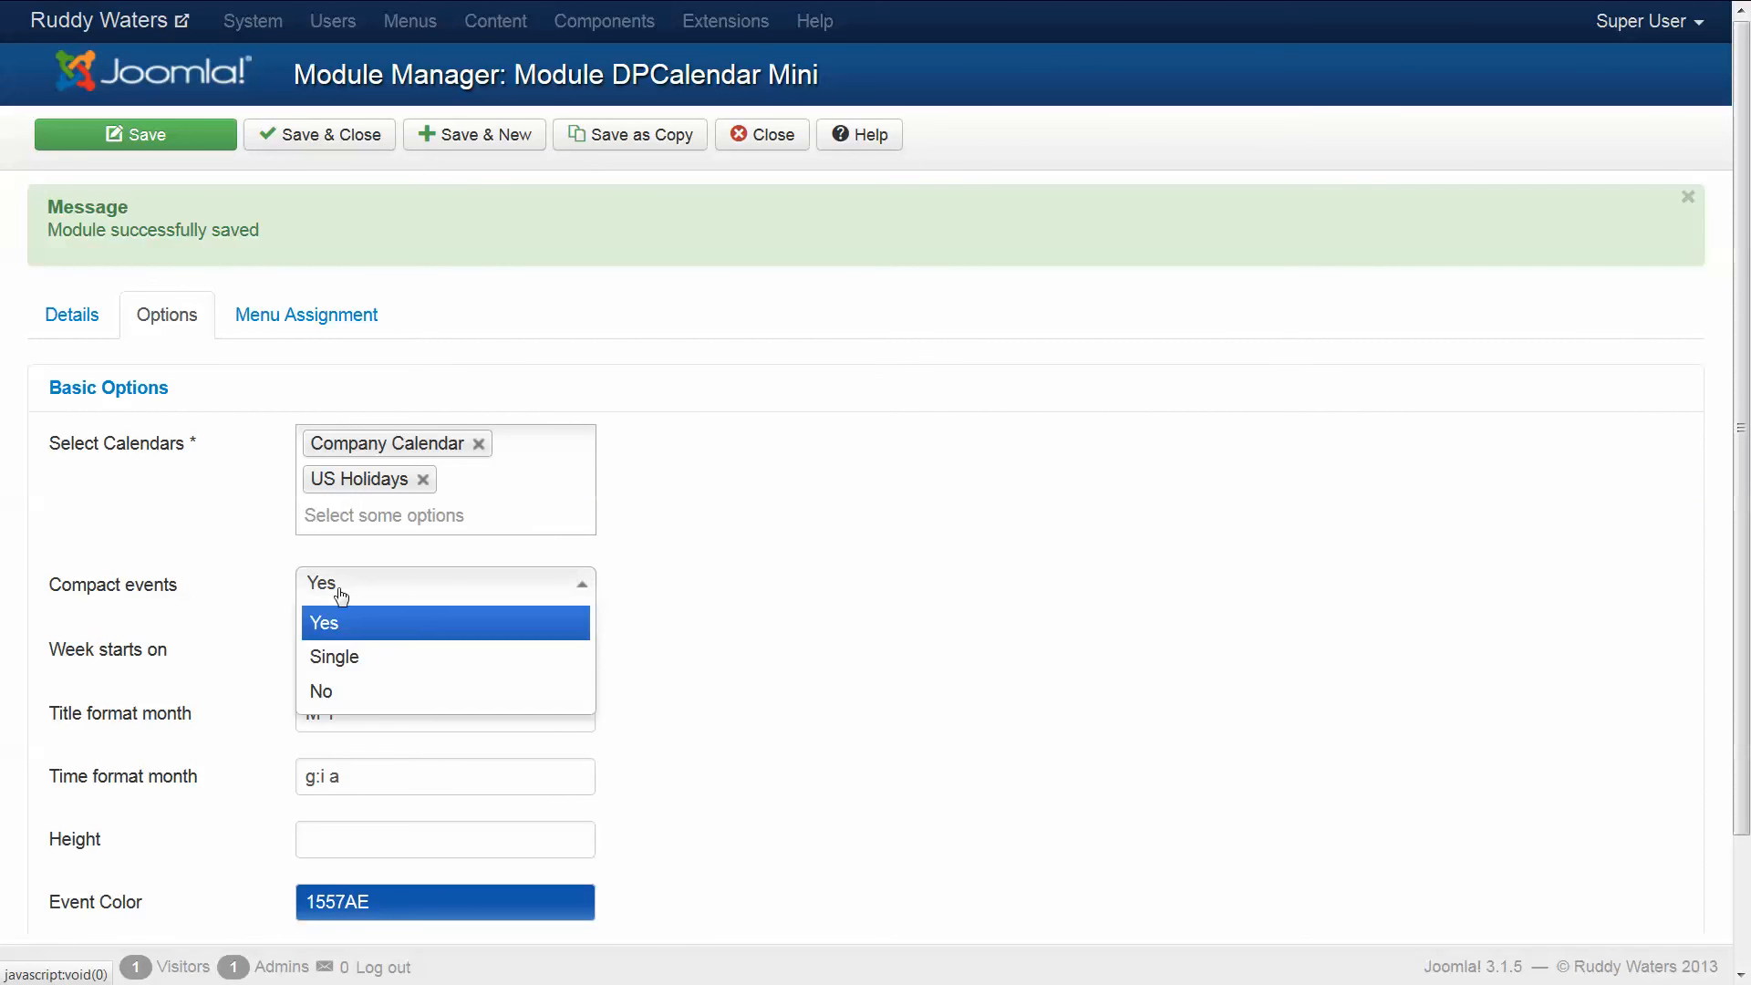
click(333, 693)
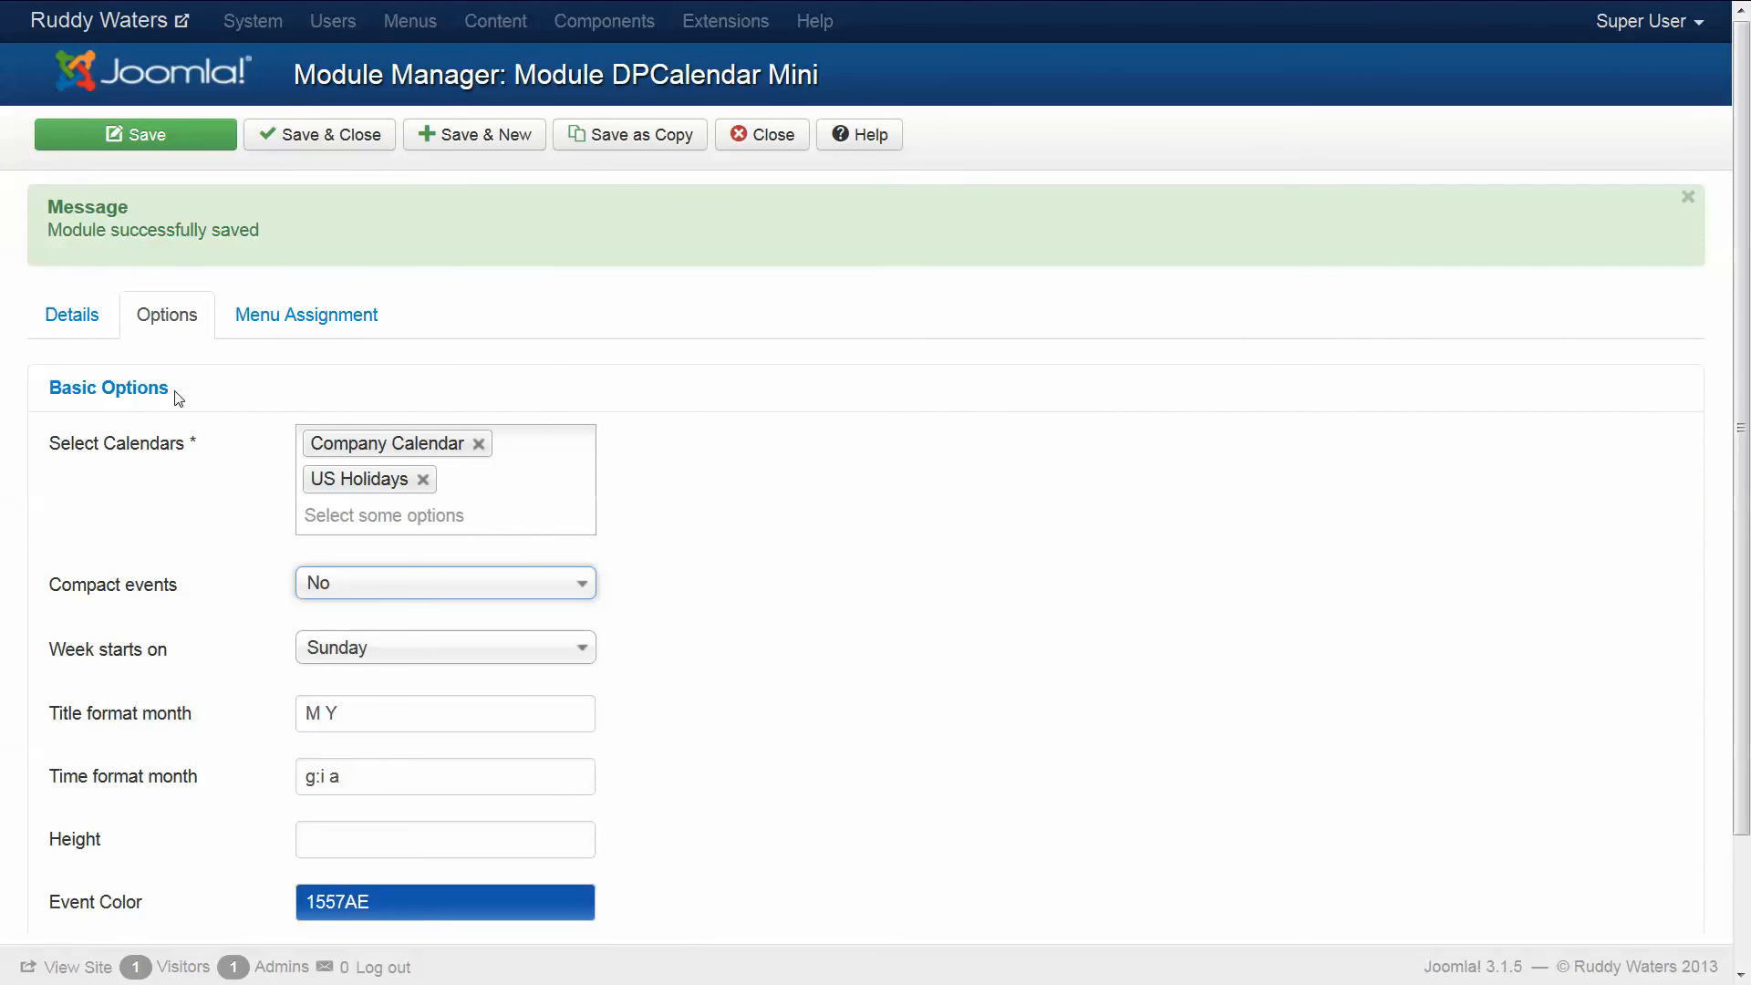
click(135, 144)
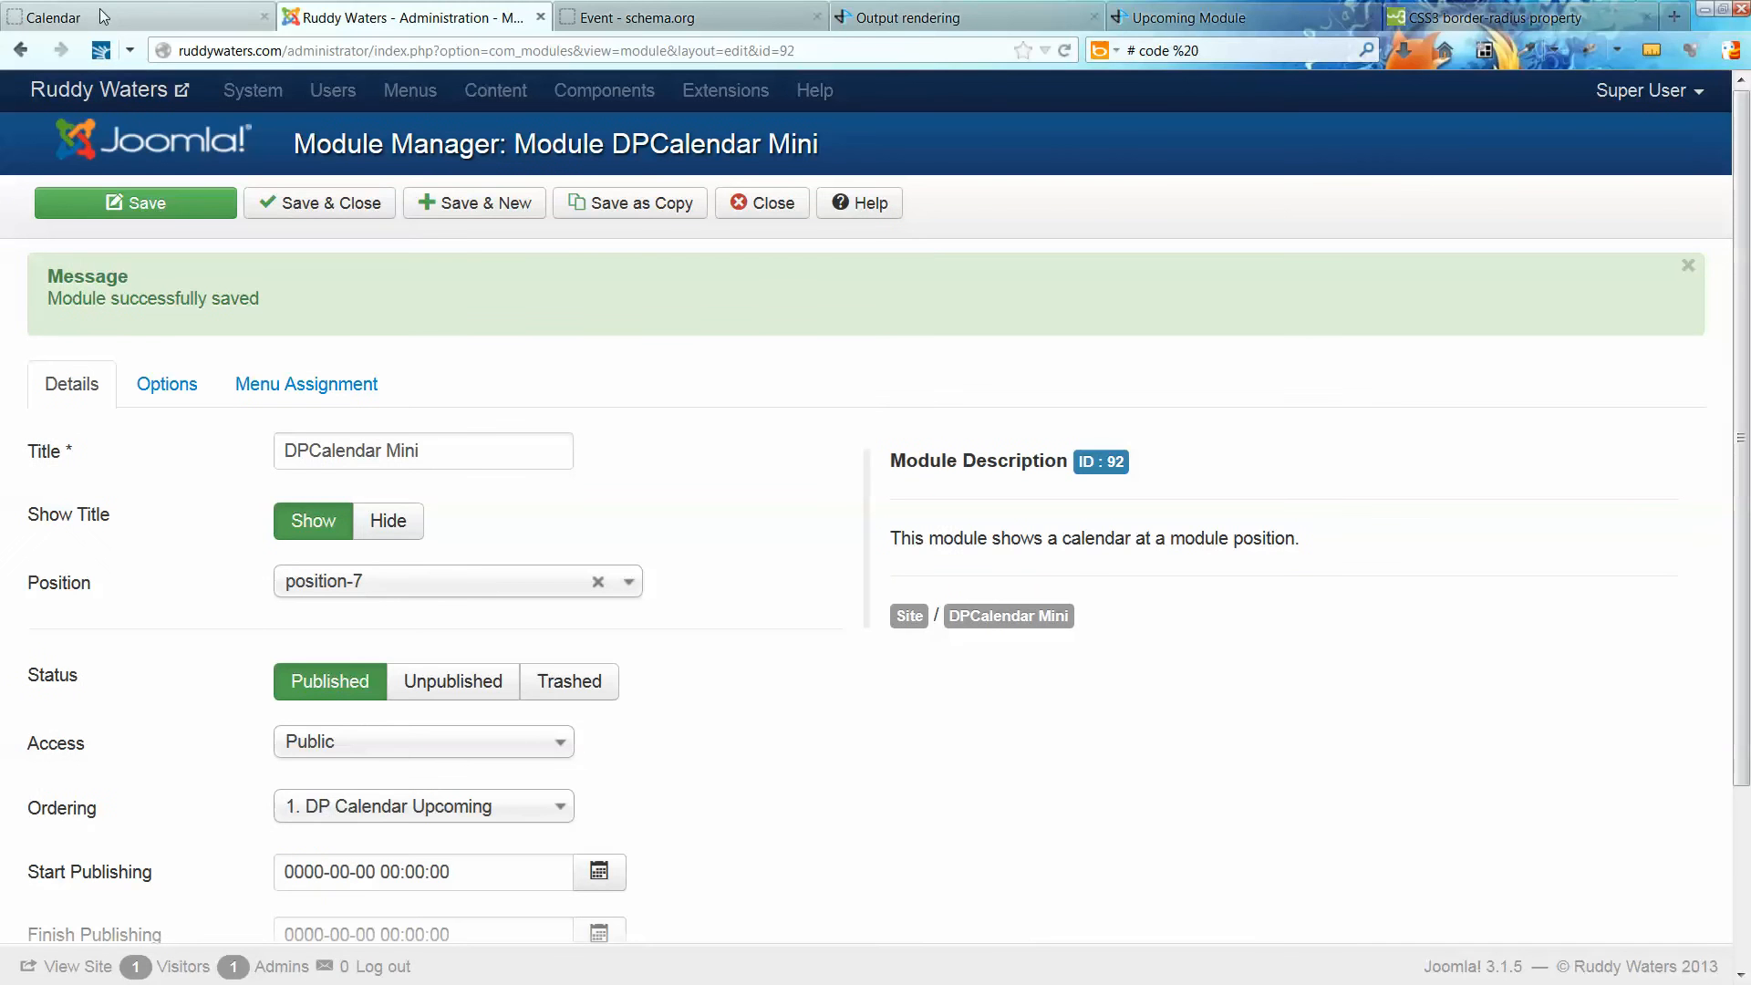
Reload the site's Calendar page, compare the mini calendar's events with those in the main month calendar, and look over the rest of the page
click(103, 18)
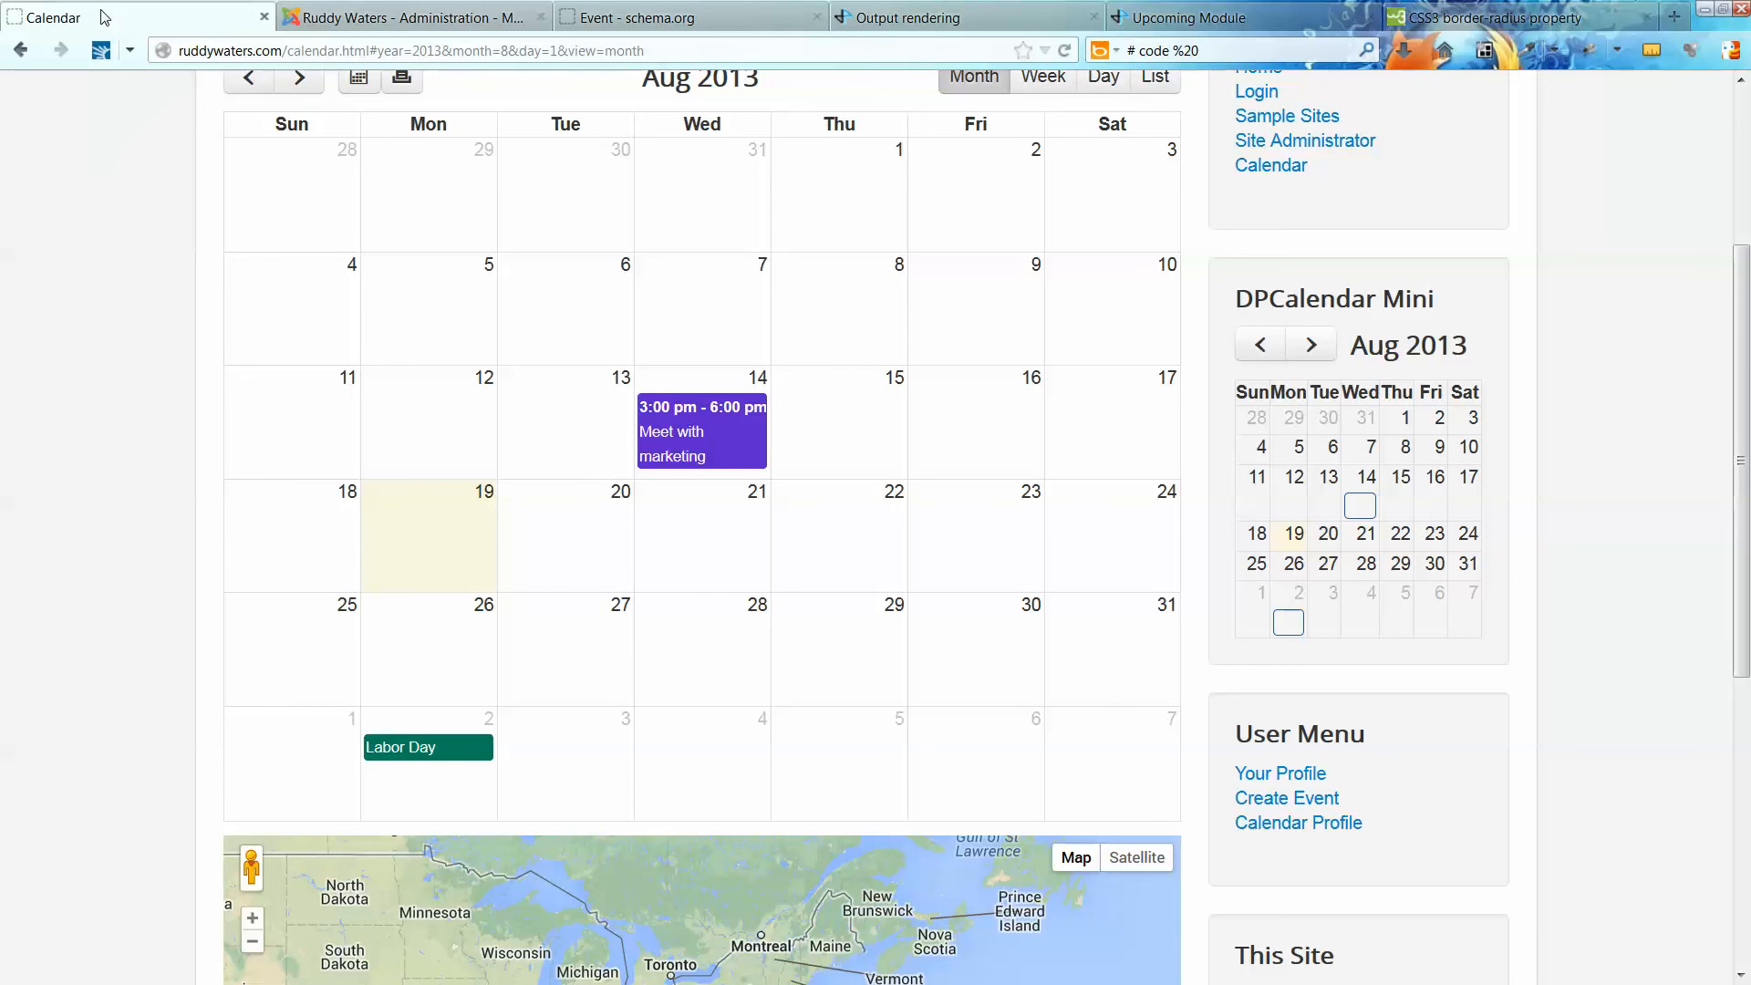
key(F5)
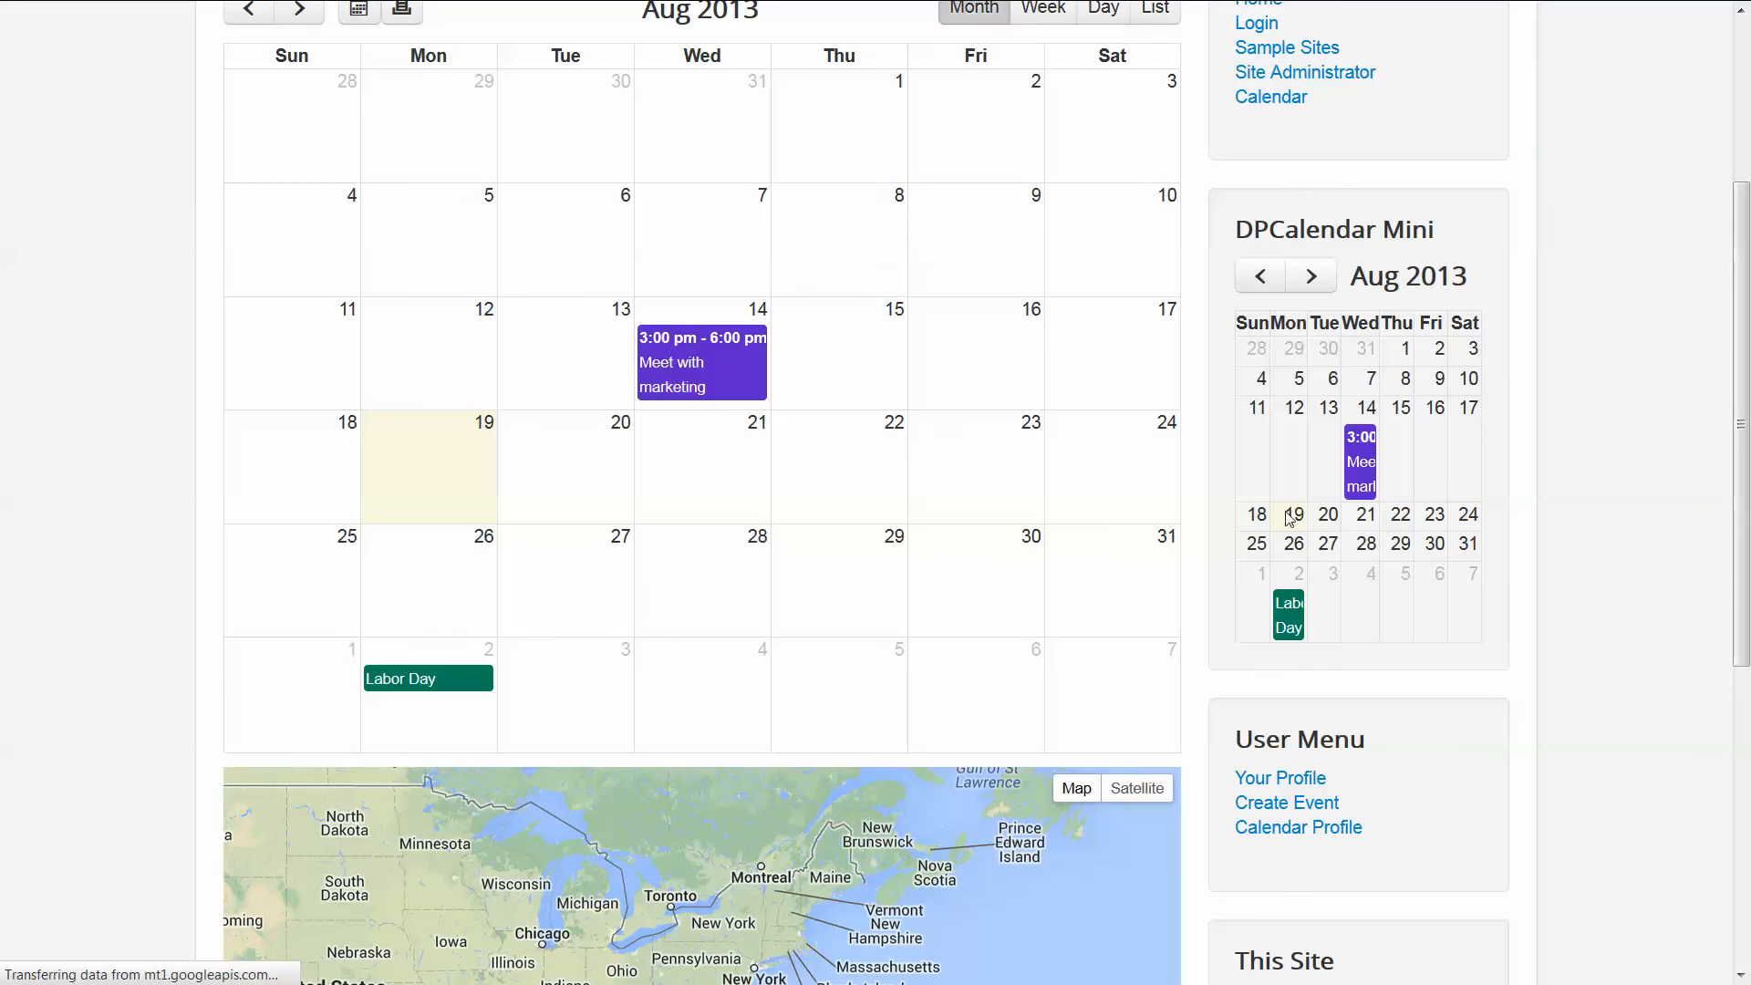
mouse_move(1363, 483)
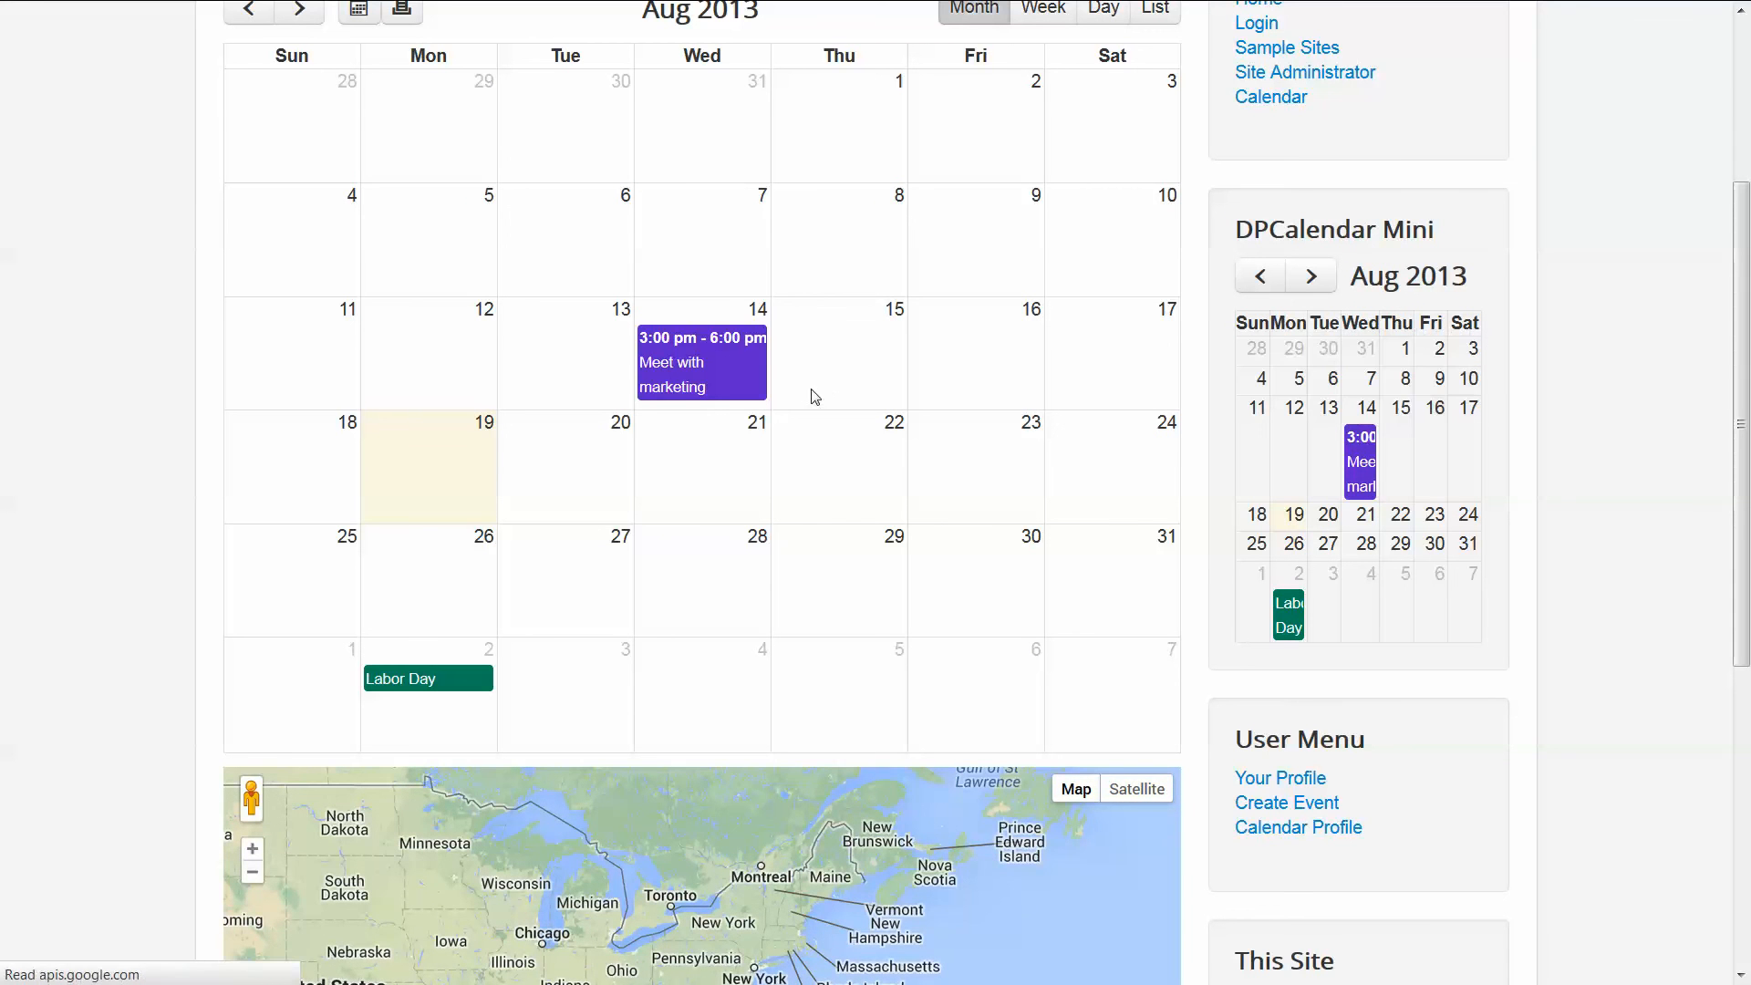
mouse_move(649, 386)
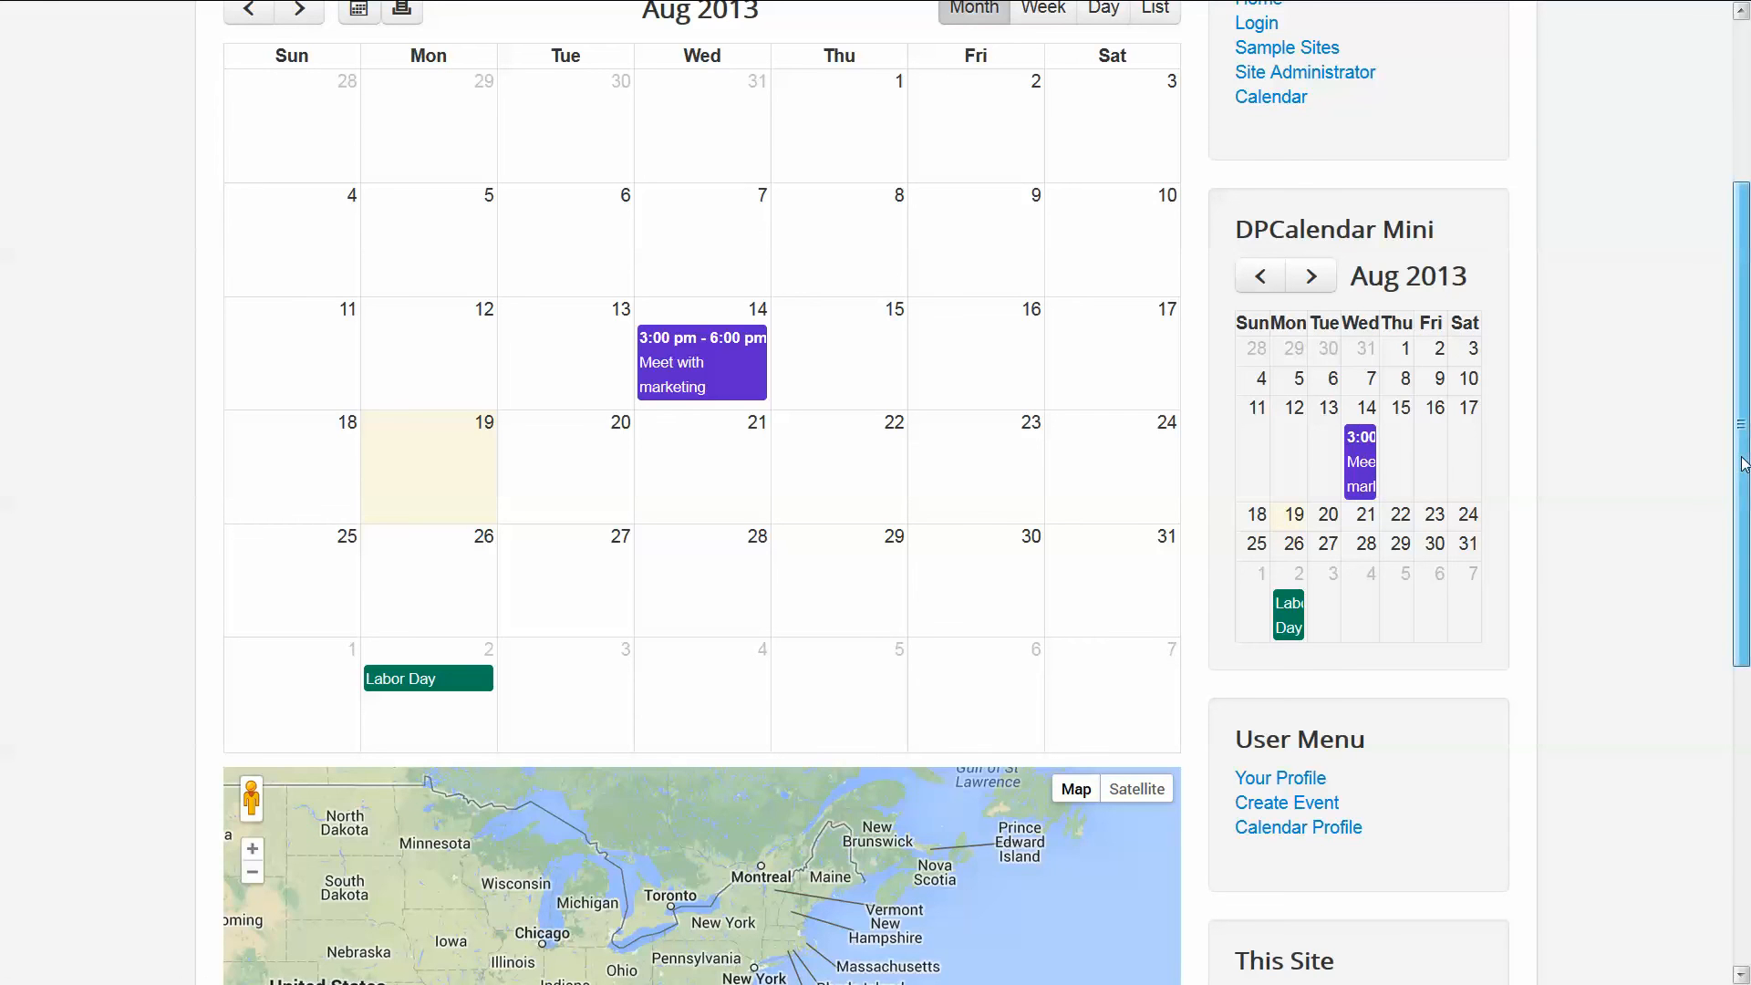
drag(1742, 465, 1744, 773)
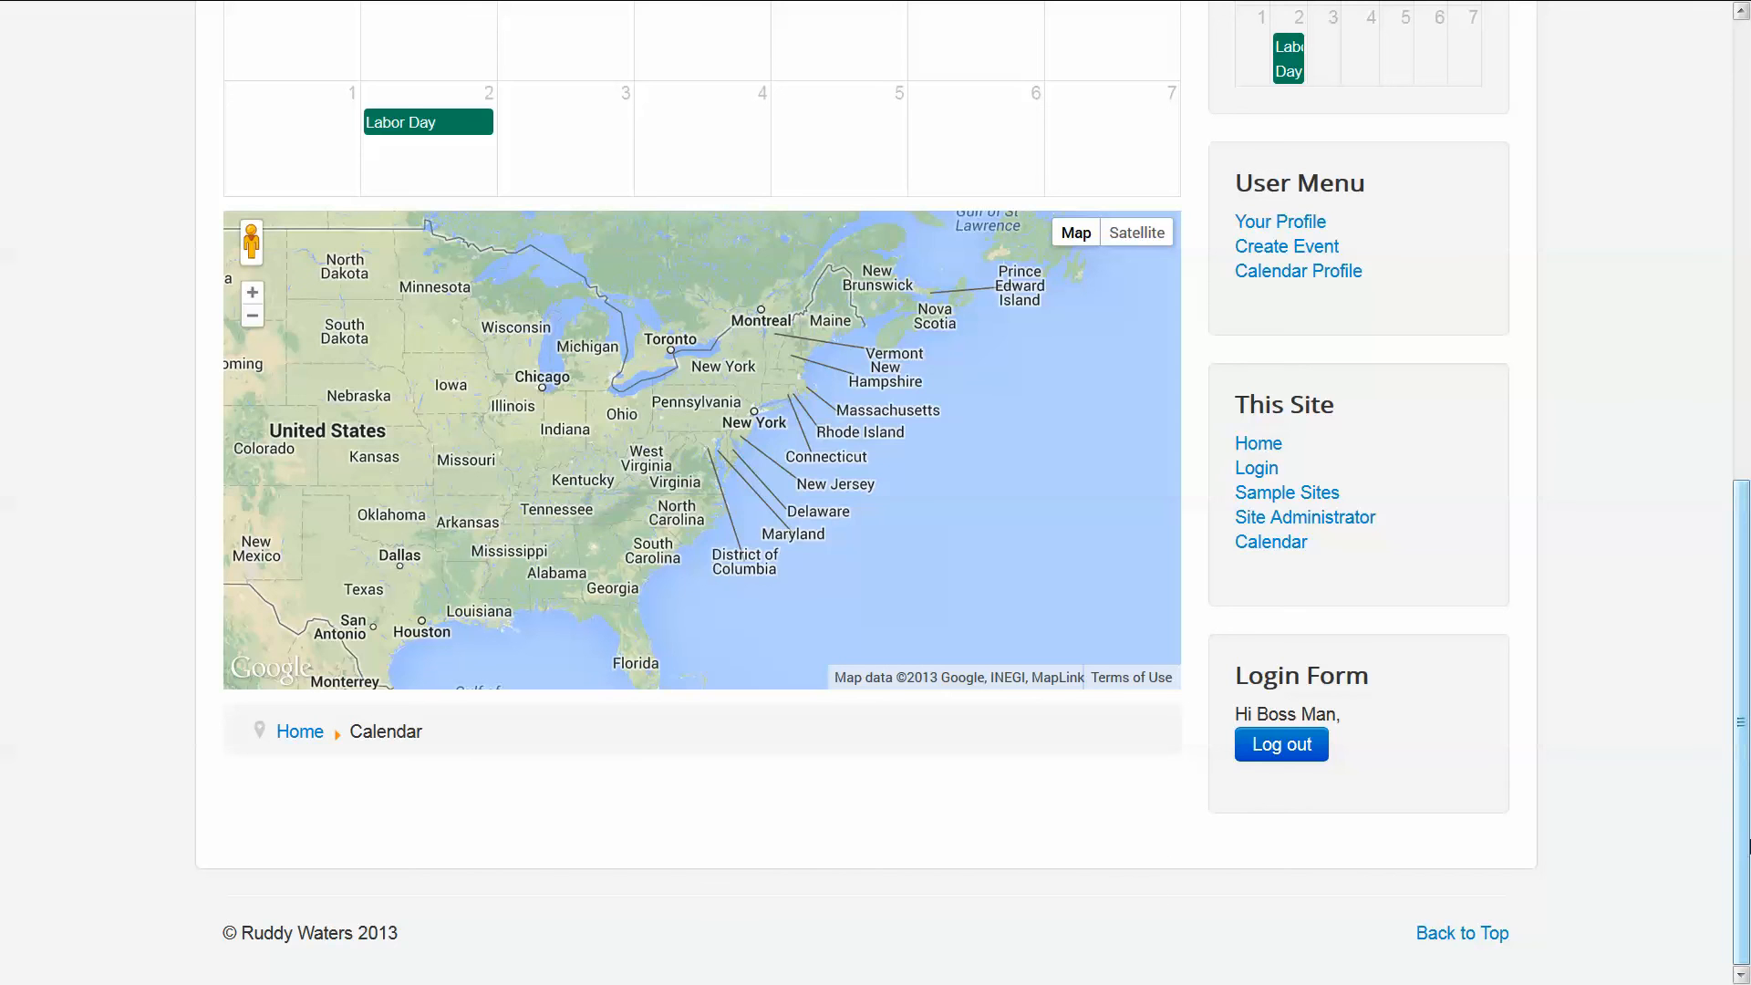
drag(1741, 798, 1746, 488)
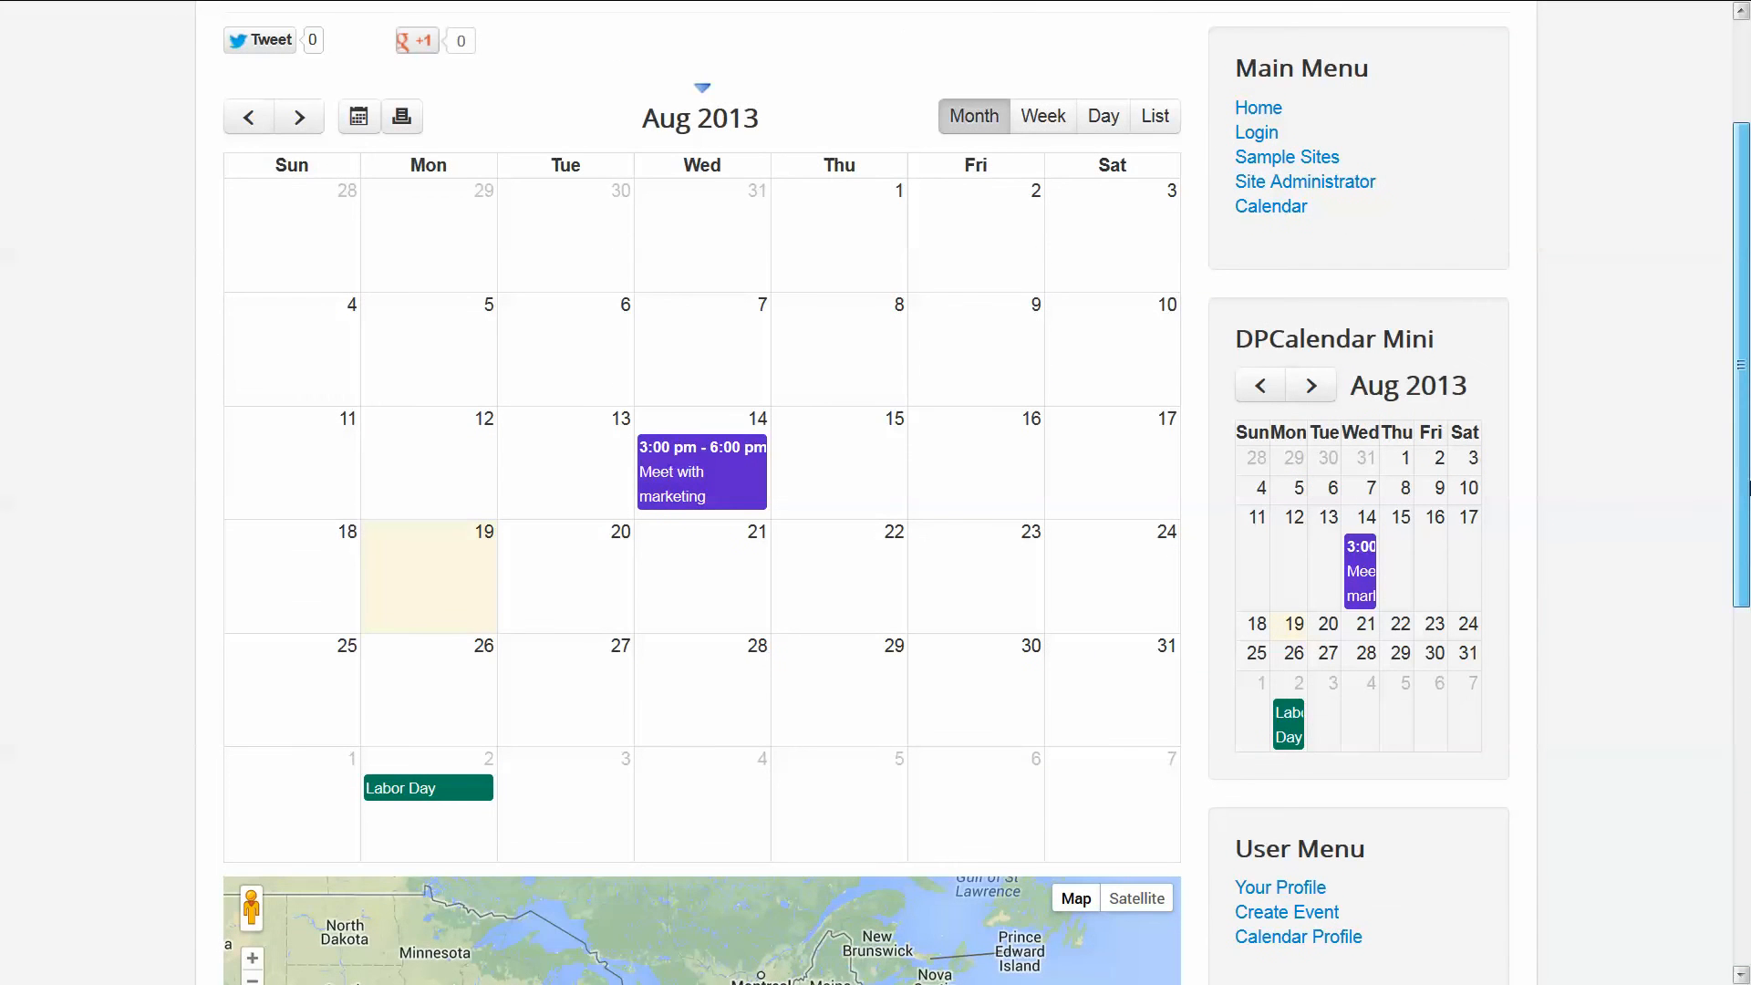
drag(1749, 490, 1749, 412)
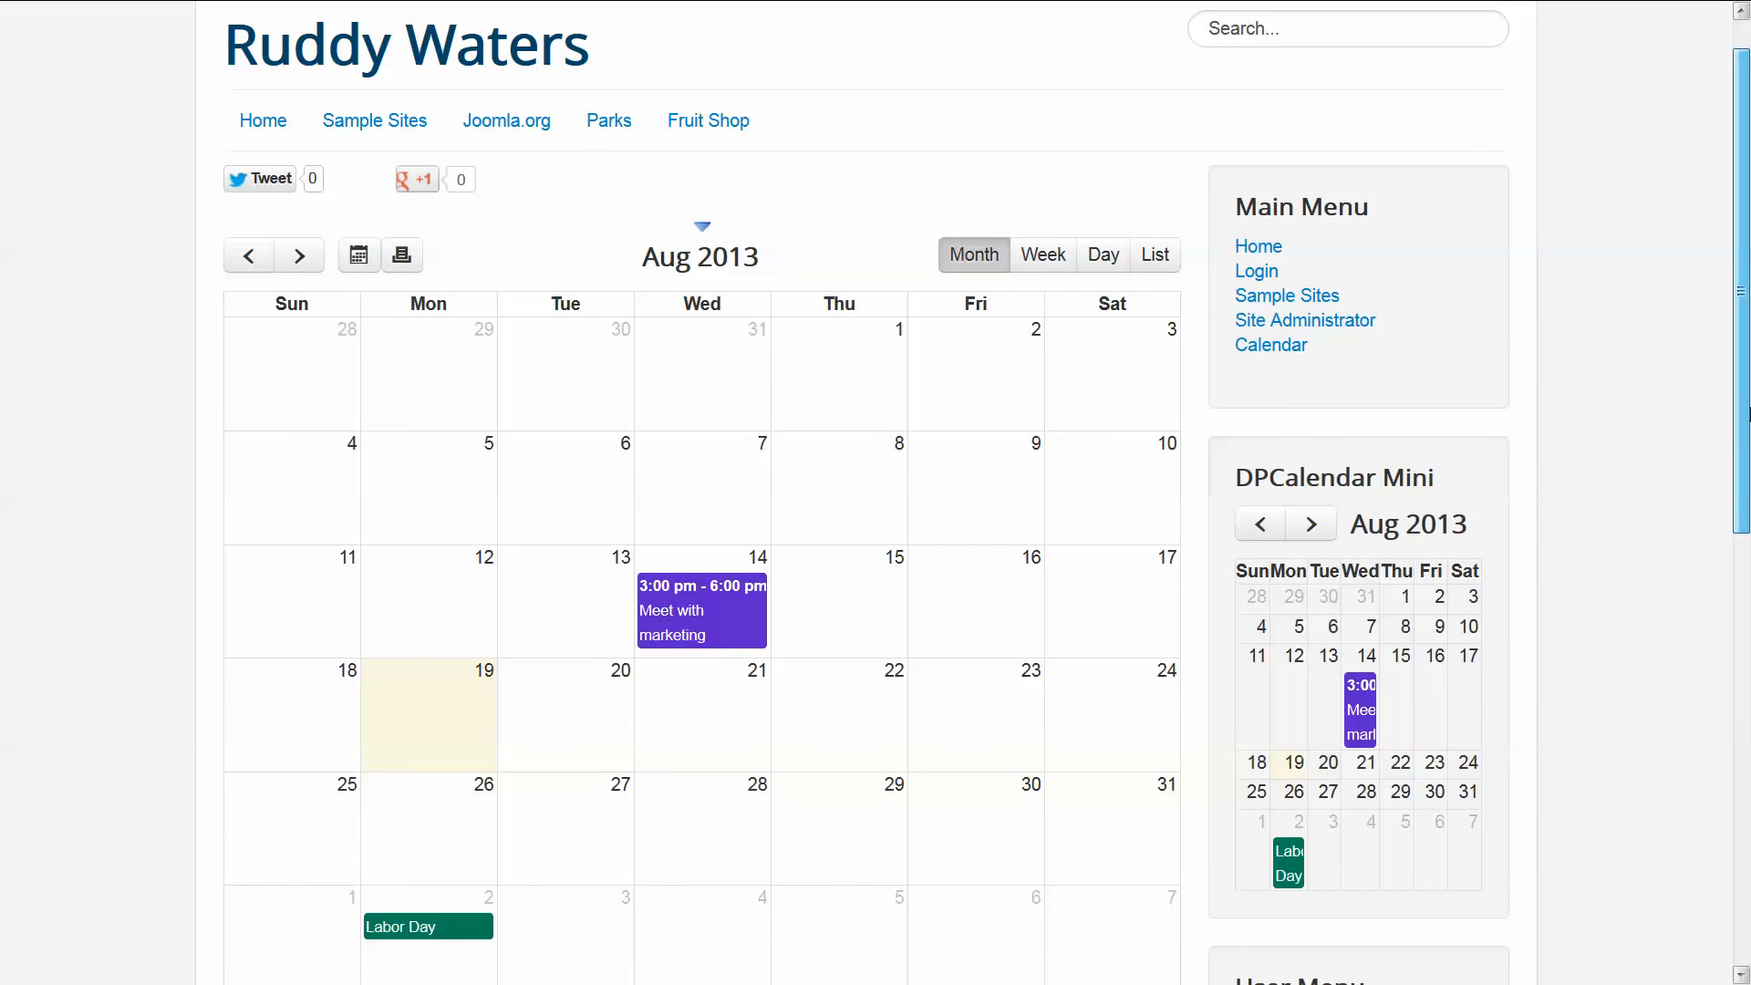
drag(1748, 413, 1749, 412)
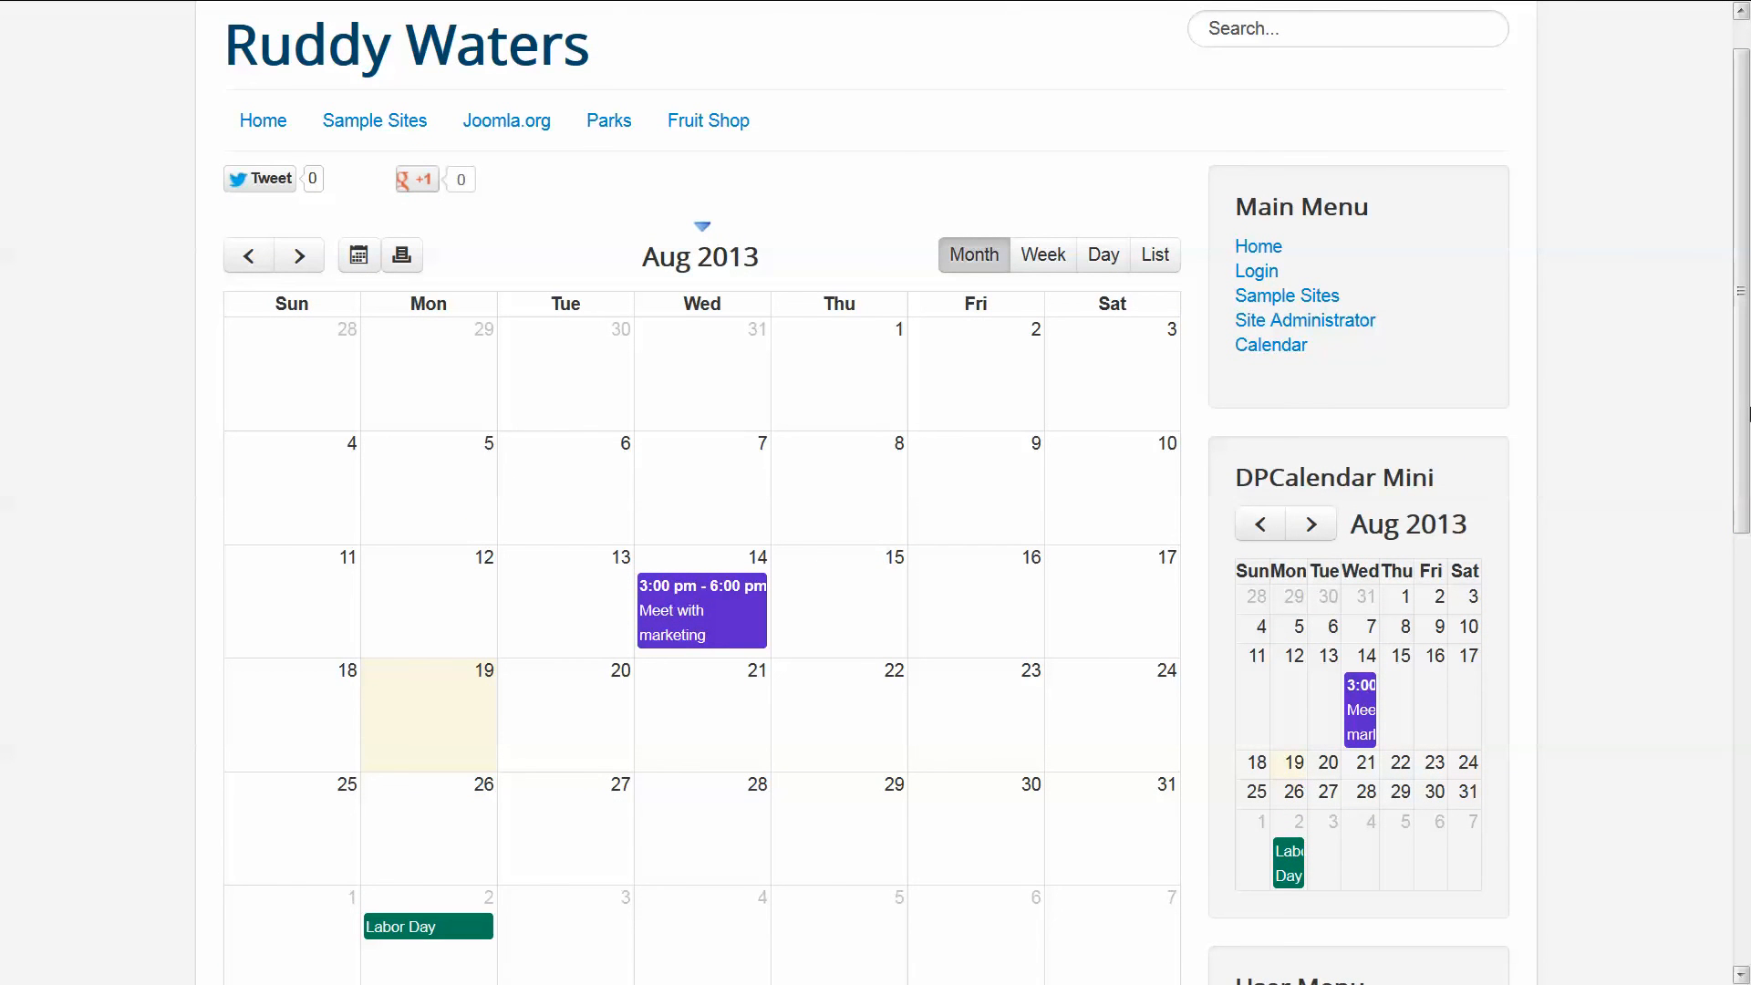